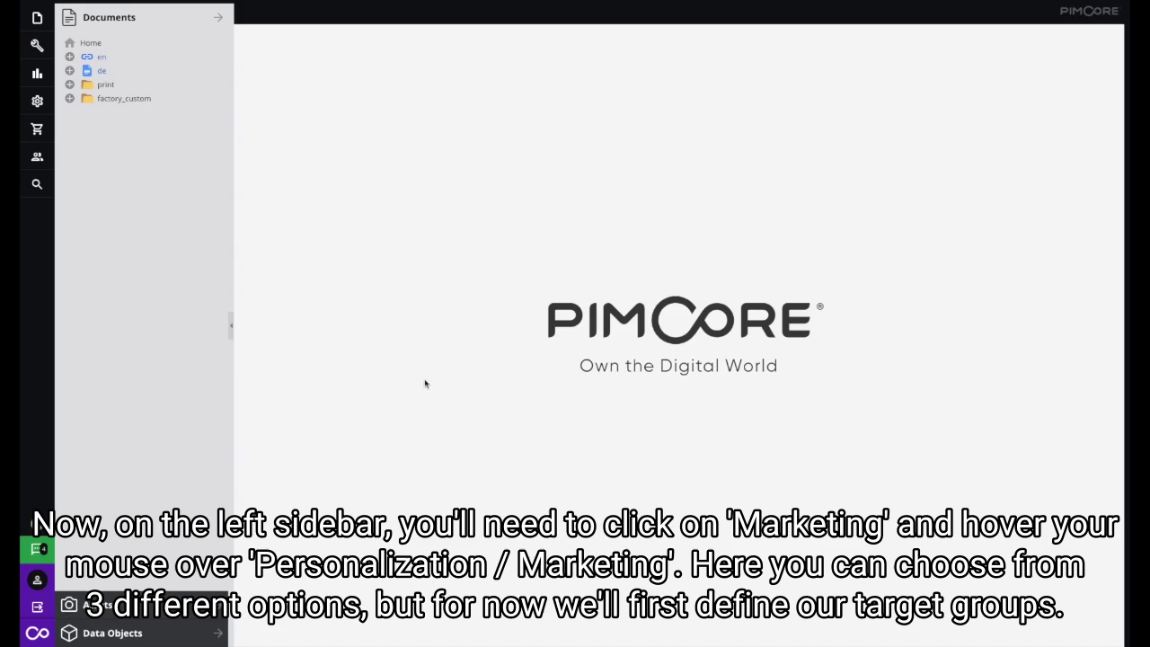
Open the personalization target groups and add a new target group named test.
left_click(37, 73)
mouse_move(157, 144)
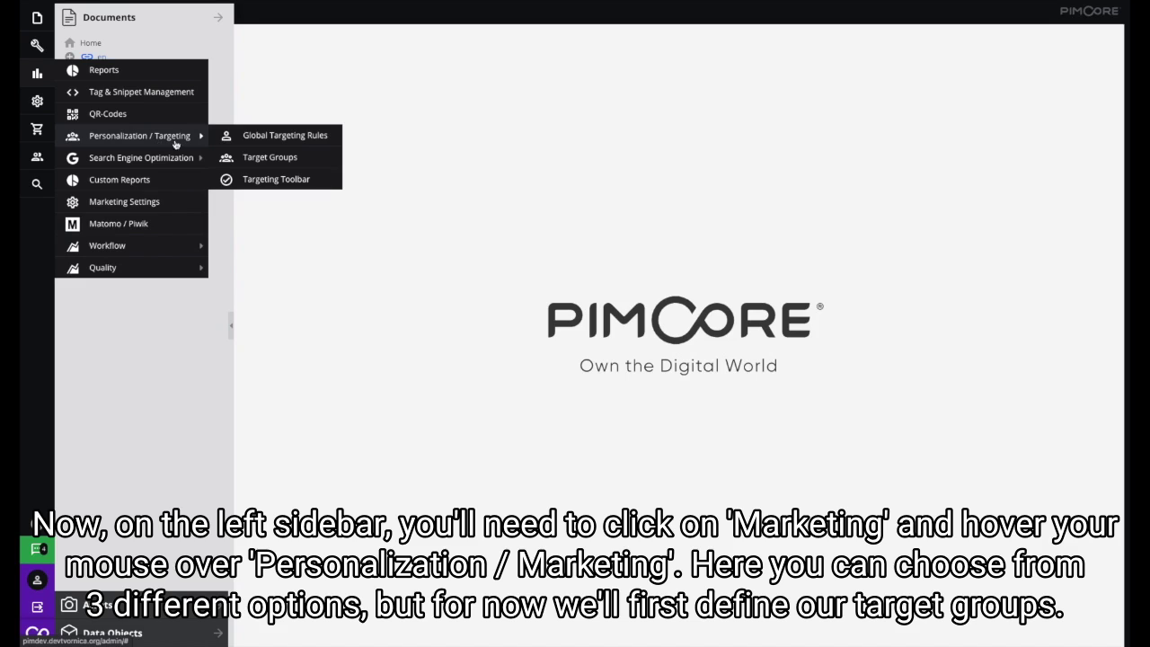
left_click(248, 157)
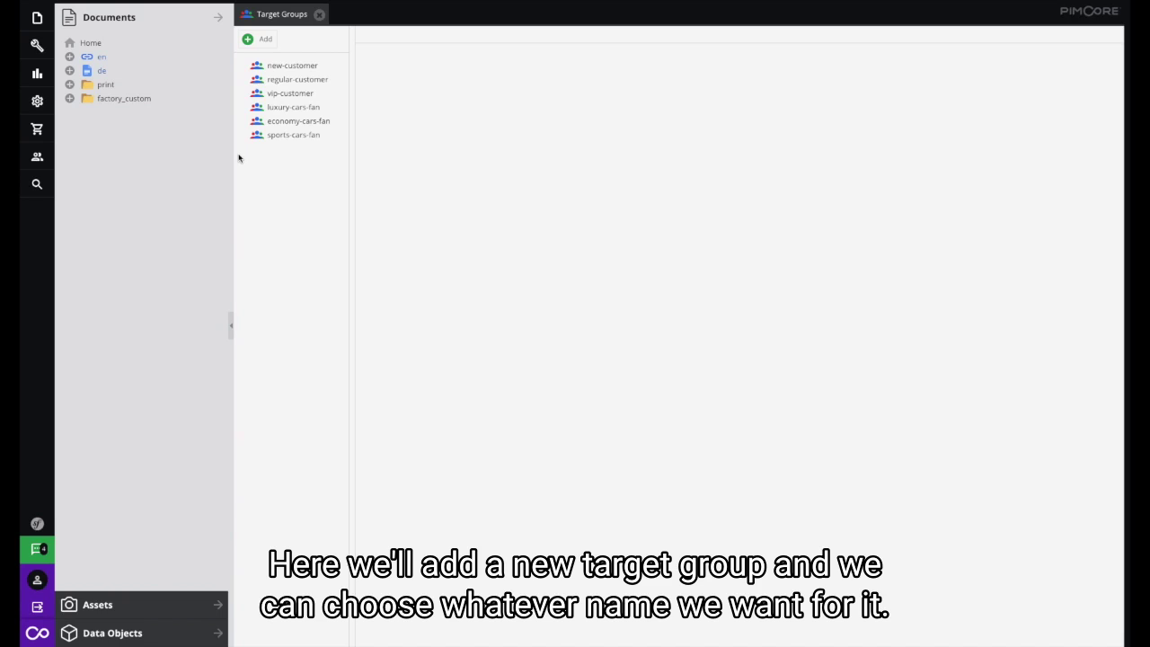
left_click(259, 38)
type("old")
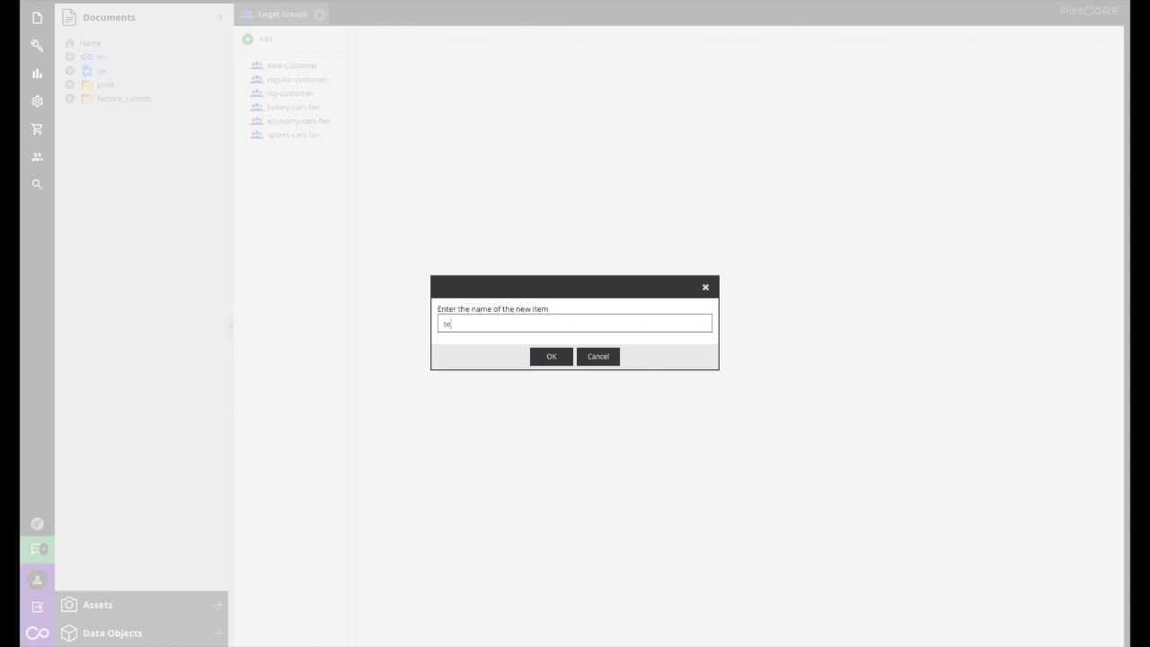
left_click(551, 354)
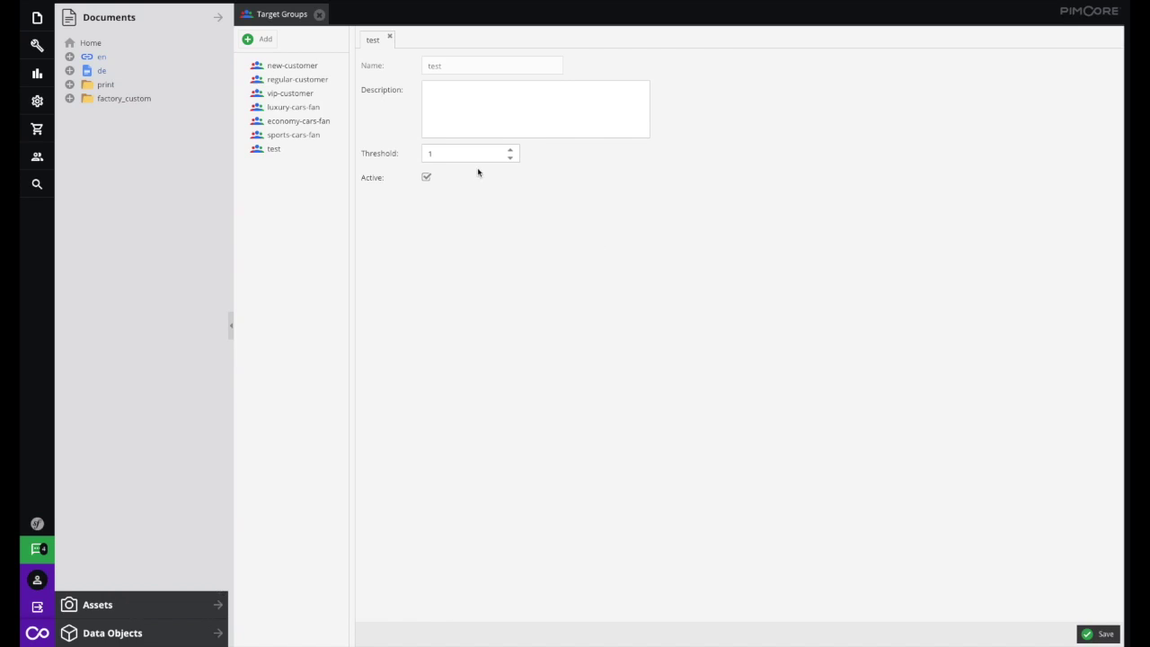
Set the test target group's threshold to 3 and save it.
double_click(428, 151)
type("3")
left_click(535, 256)
left_click(1087, 634)
Open the global targeting rules for personalization.
left_click(37, 100)
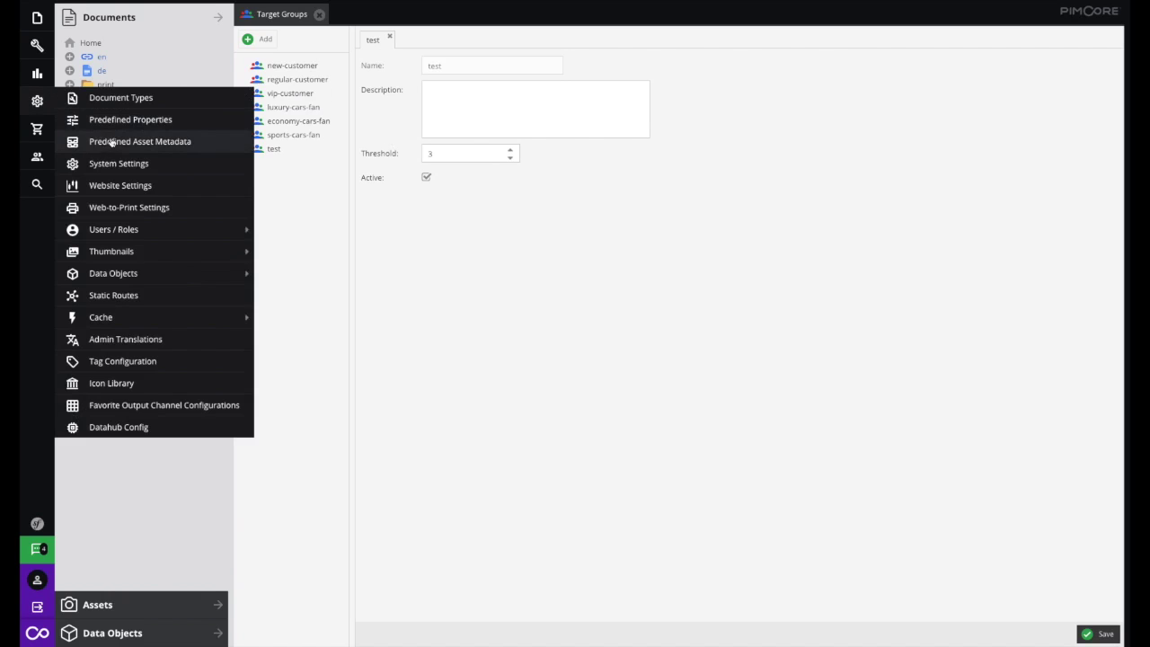
left_click(37, 73)
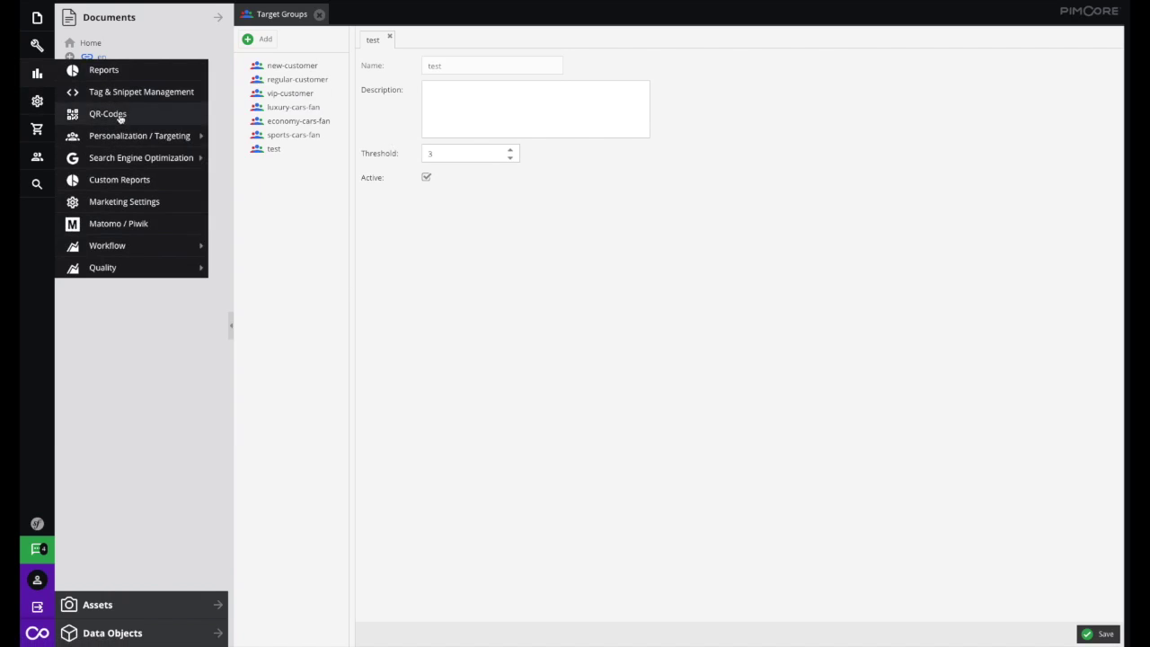
mouse_move(125, 137)
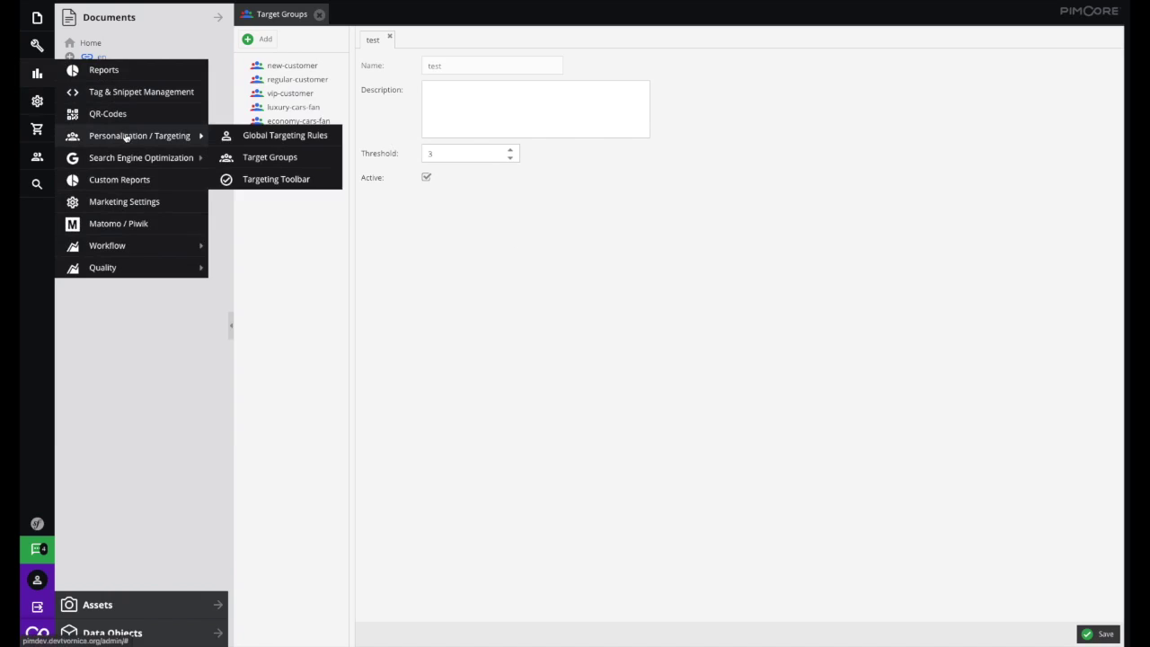
left_click(245, 141)
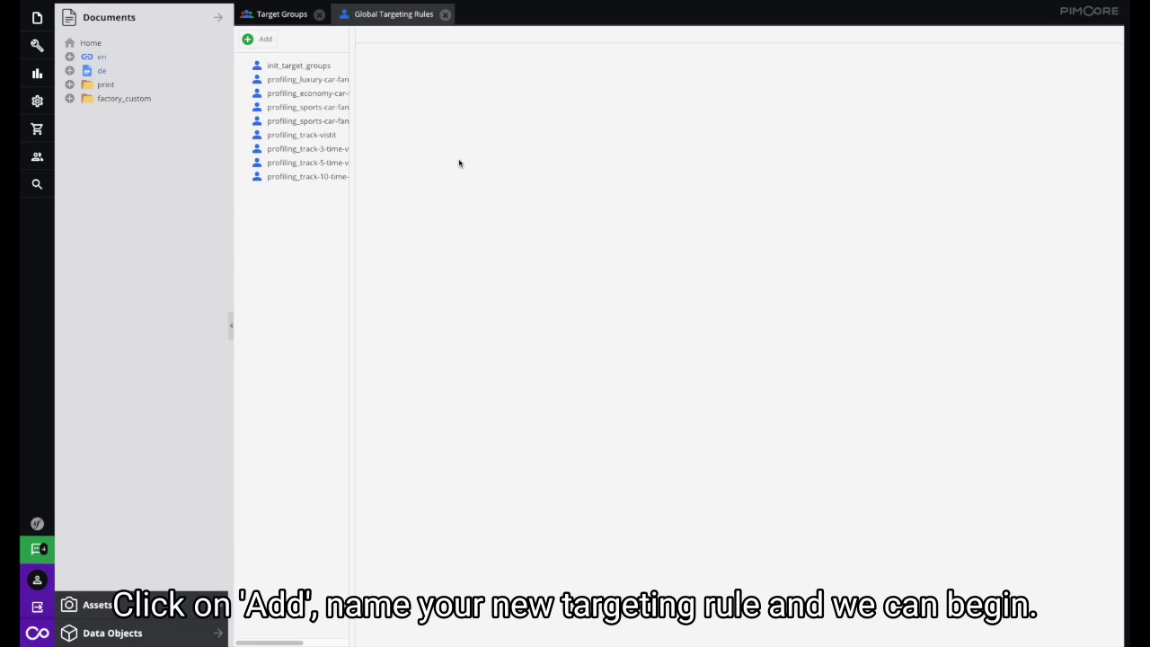
Try to add a global targeting rule named "test rule".
left_click(264, 39)
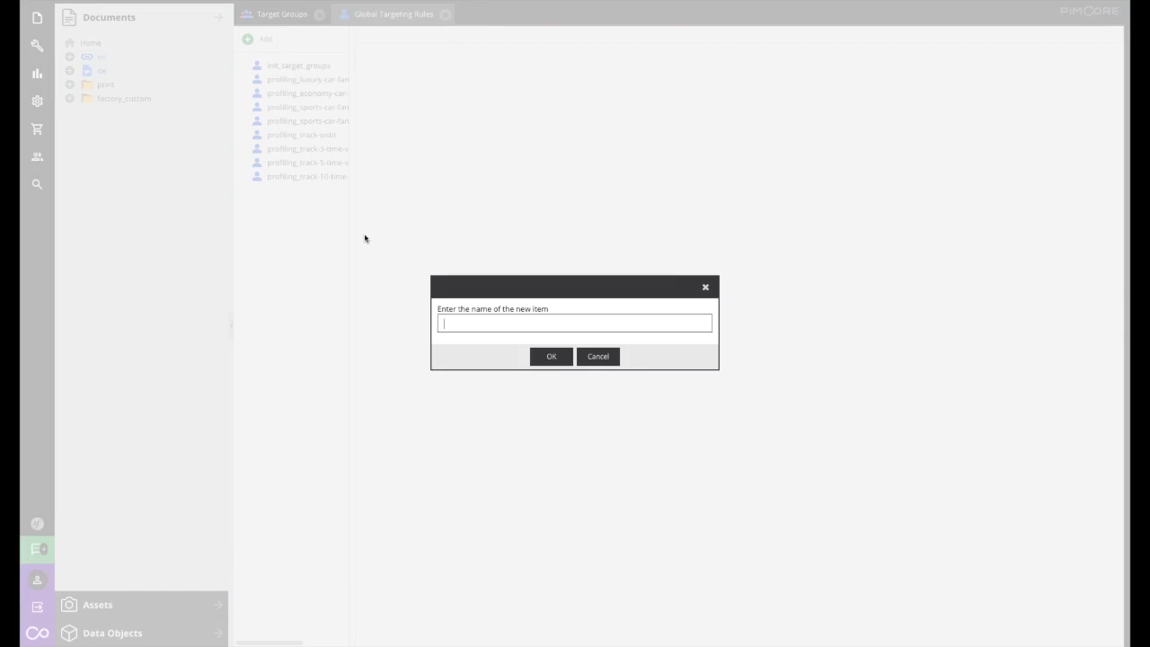
type("test rule")
left_click(555, 356)
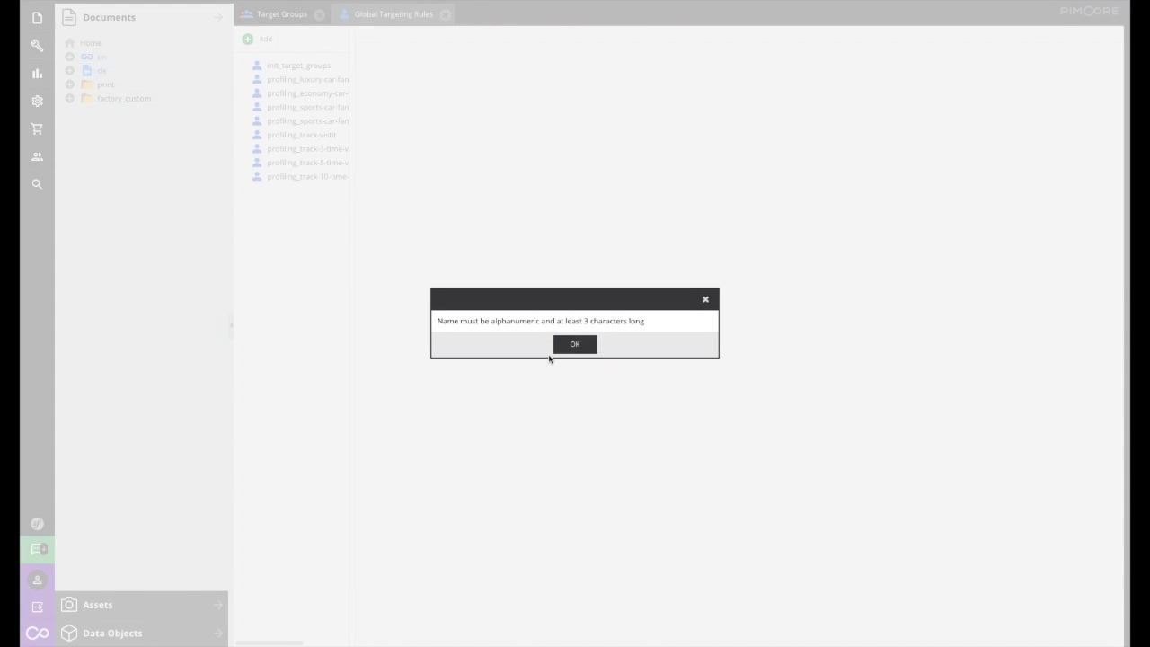
left_click(575, 345)
Add a global targeting rule named test with Hit as its action scope.
left_click(264, 40)
type("test")
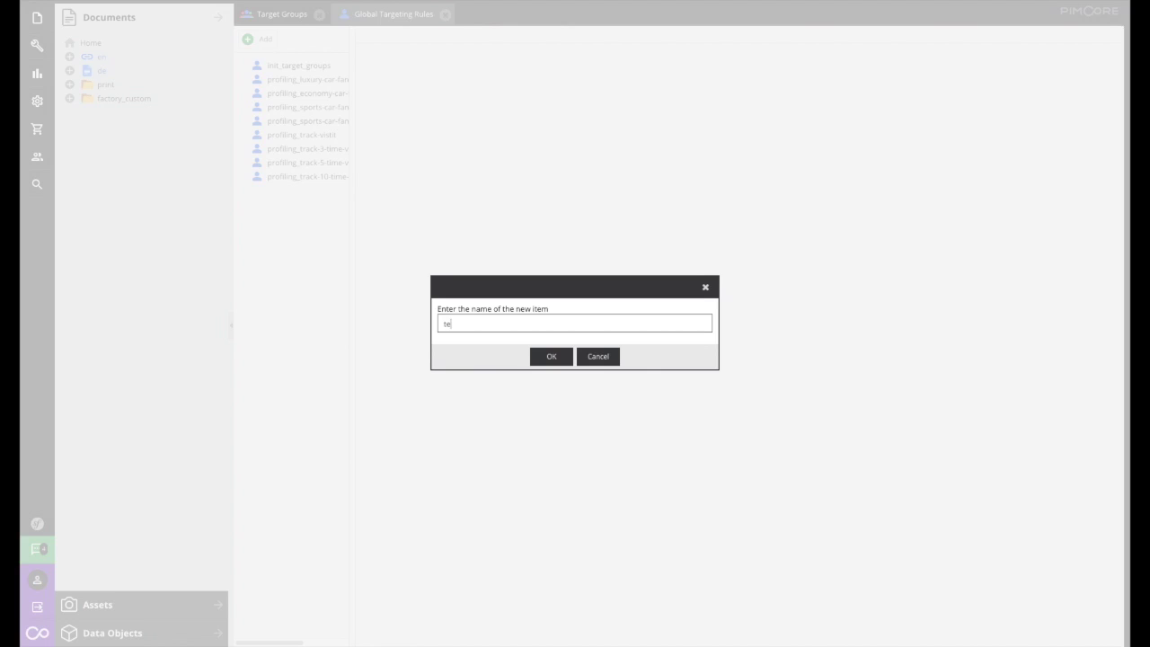
left_click(548, 359)
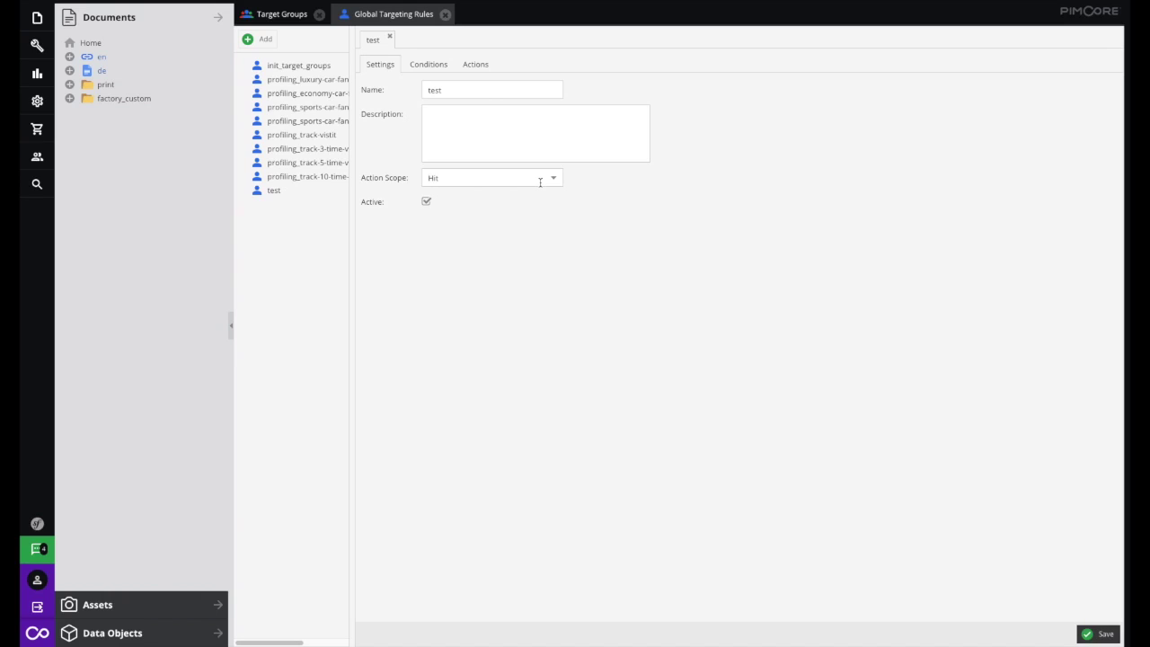
left_click(552, 182)
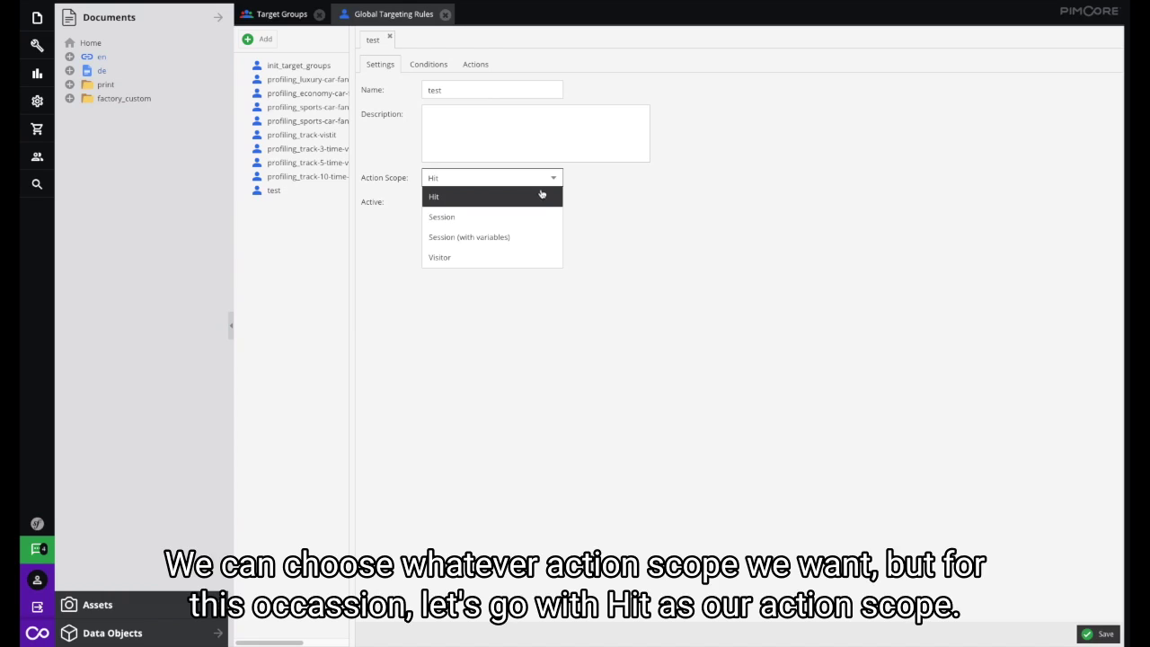
left_click(526, 203)
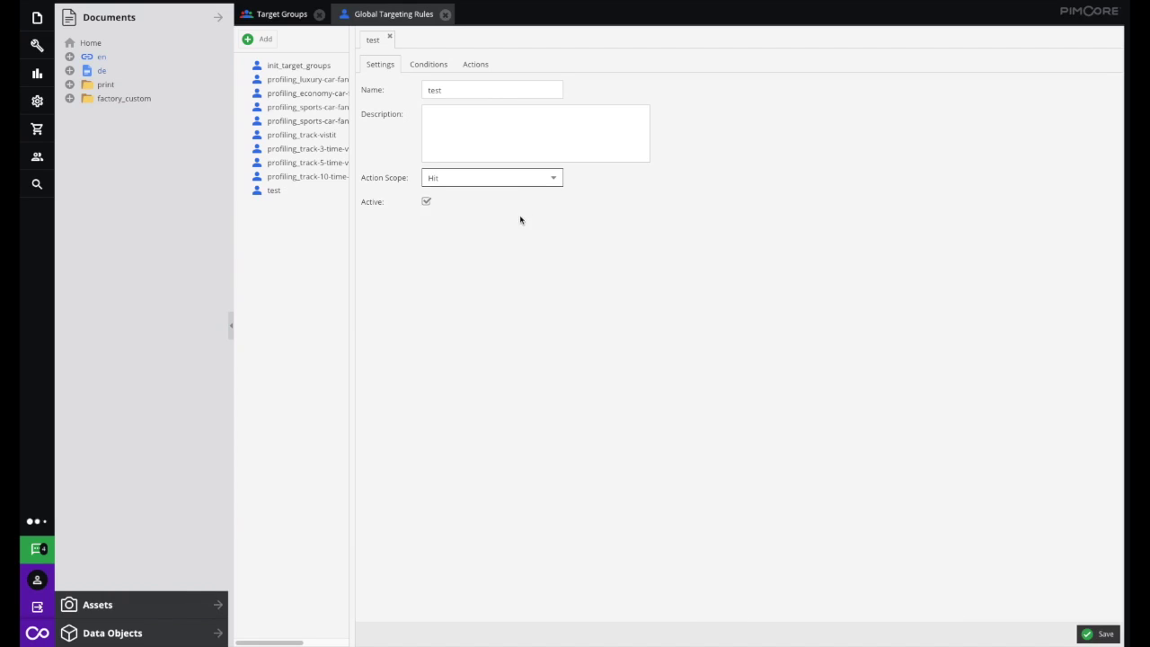
Add Time on site, URL (RegExp) and Operating System conditions to the test targeting rule.
left_click(415, 67)
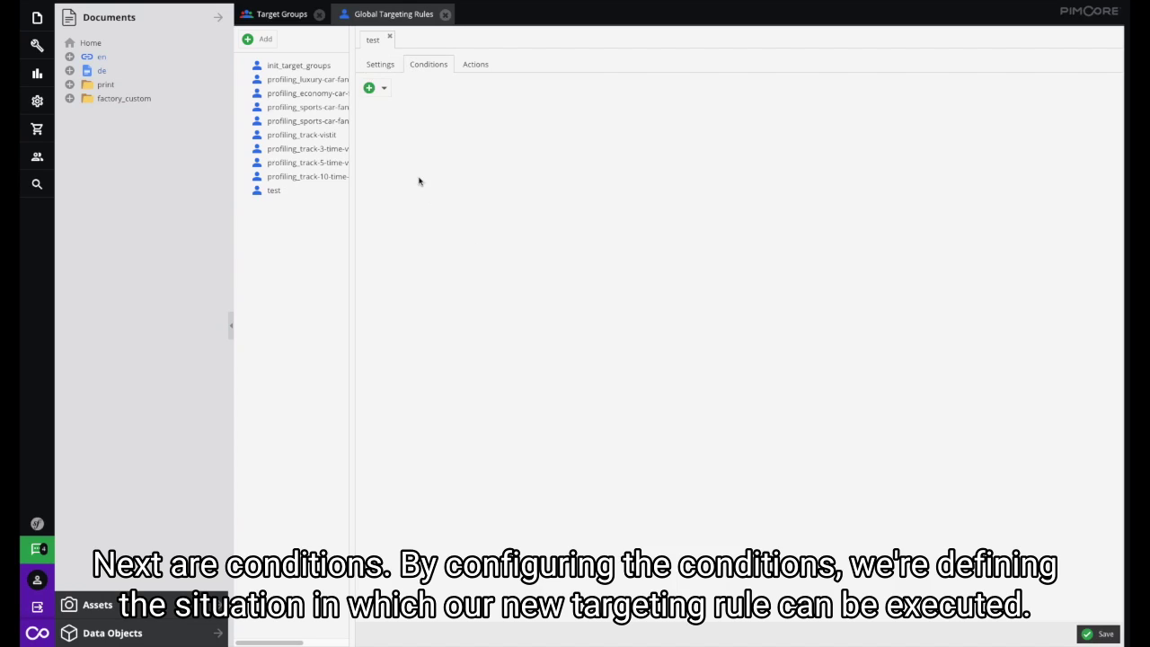
left_click(370, 87)
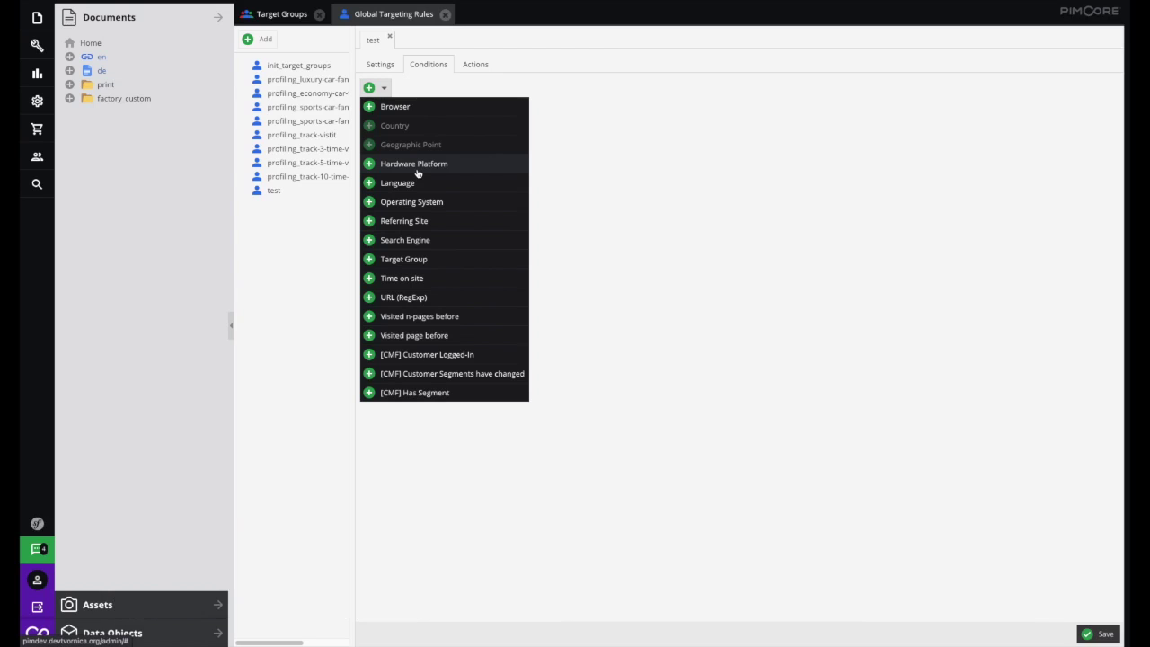
left_click(416, 278)
left_click(371, 88)
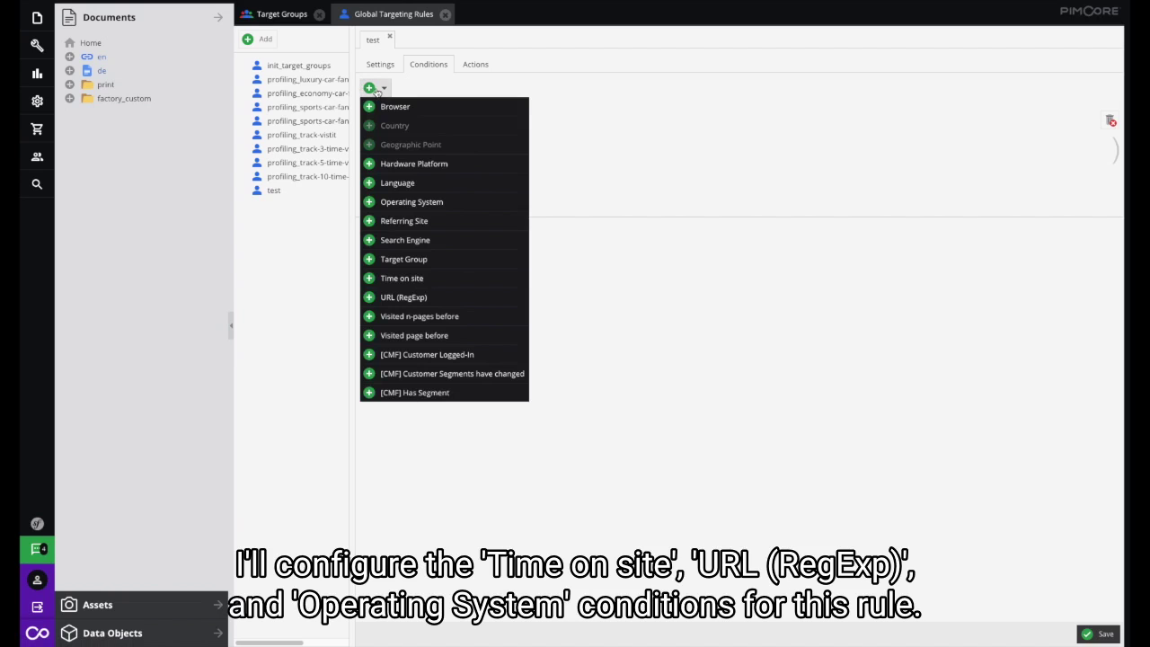
left_click(427, 299)
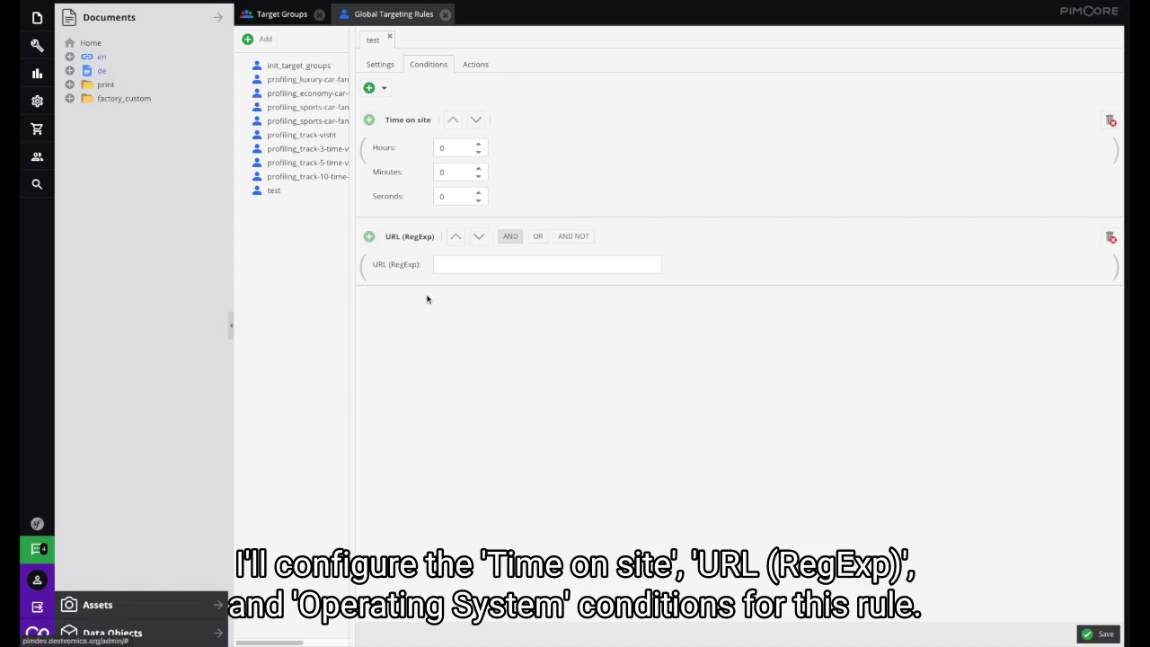
left_click(378, 92)
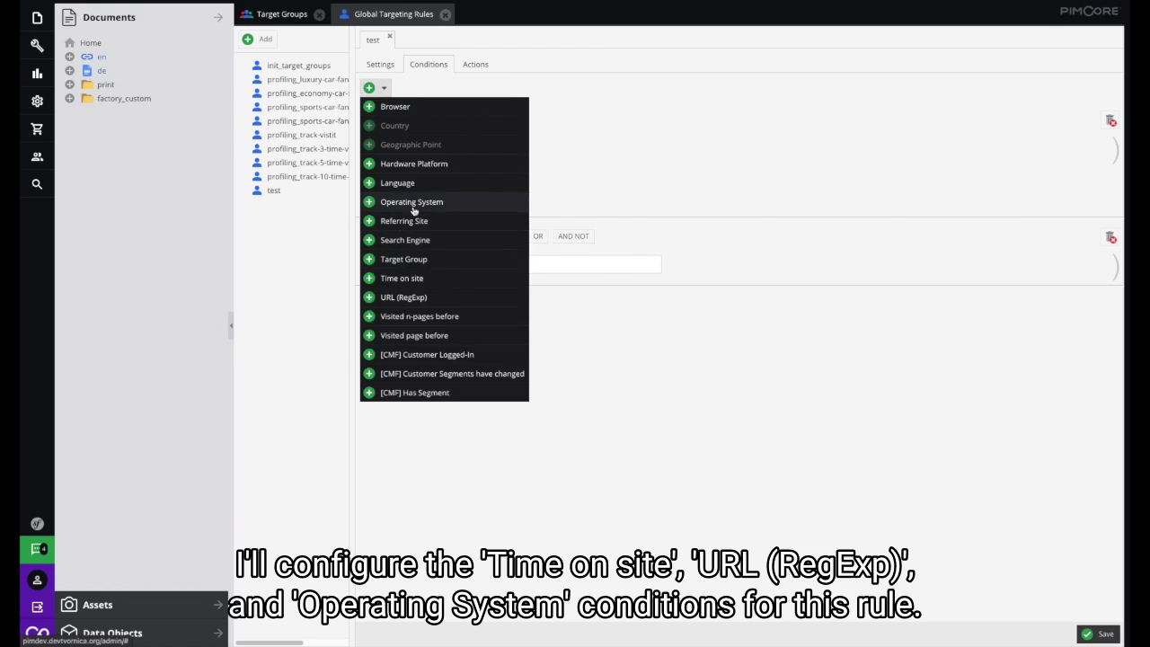
left_click(413, 204)
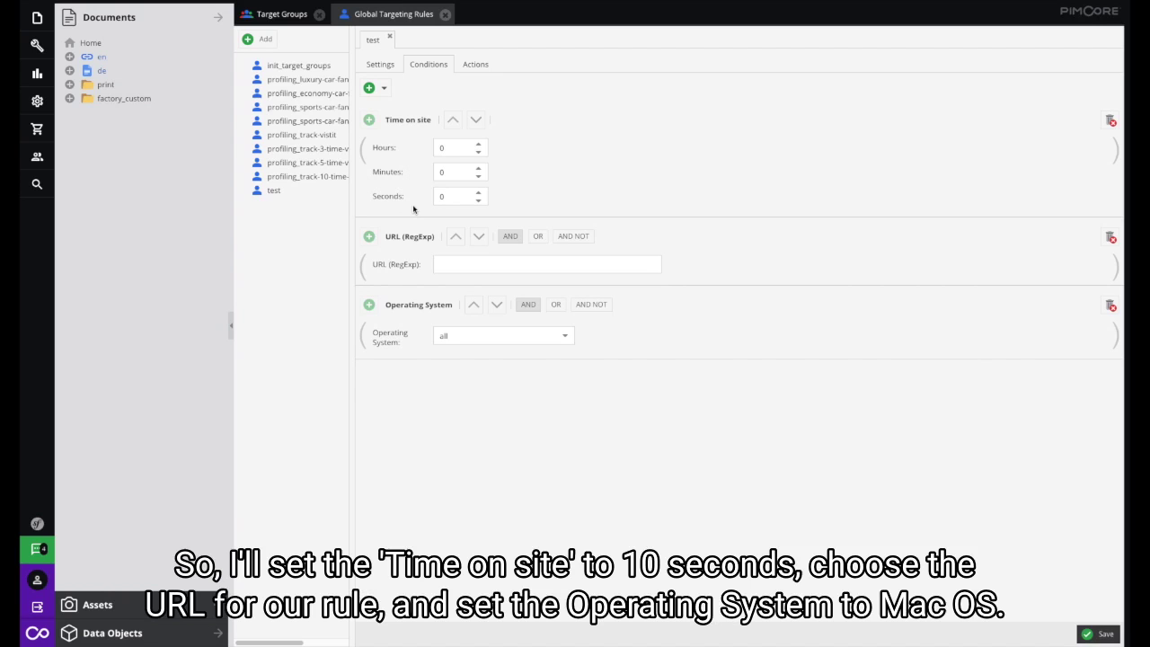
left_click(447, 196)
key("BackSpace")
type("10")
left_click(470, 266)
type("http://pimdev.devtvornica.org/en/Magazine/Lifestyle")
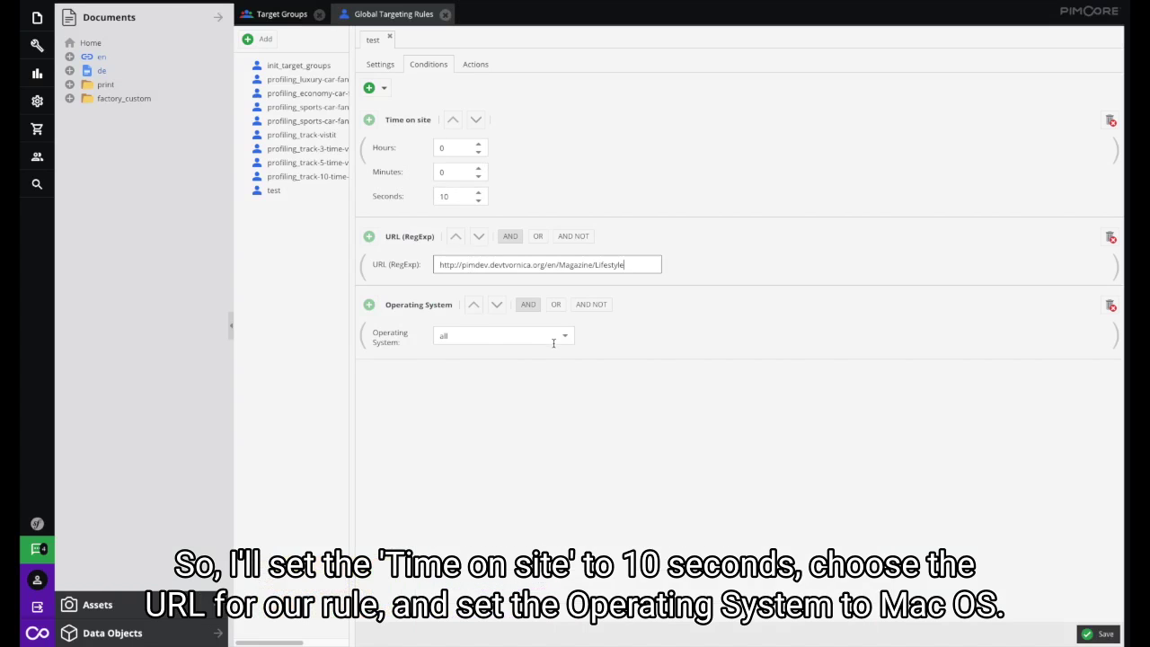
left_click(566, 347)
left_click(492, 393)
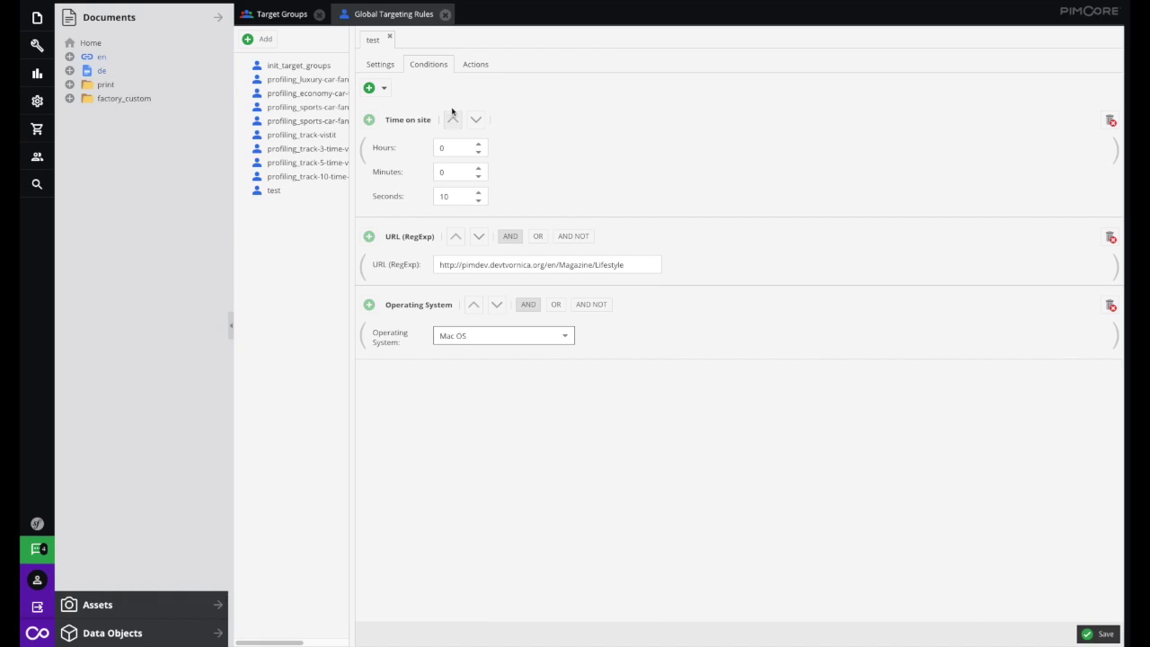
Add an Assign Target Group action to the rule for the test target group and save the rule.
left_click(475, 64)
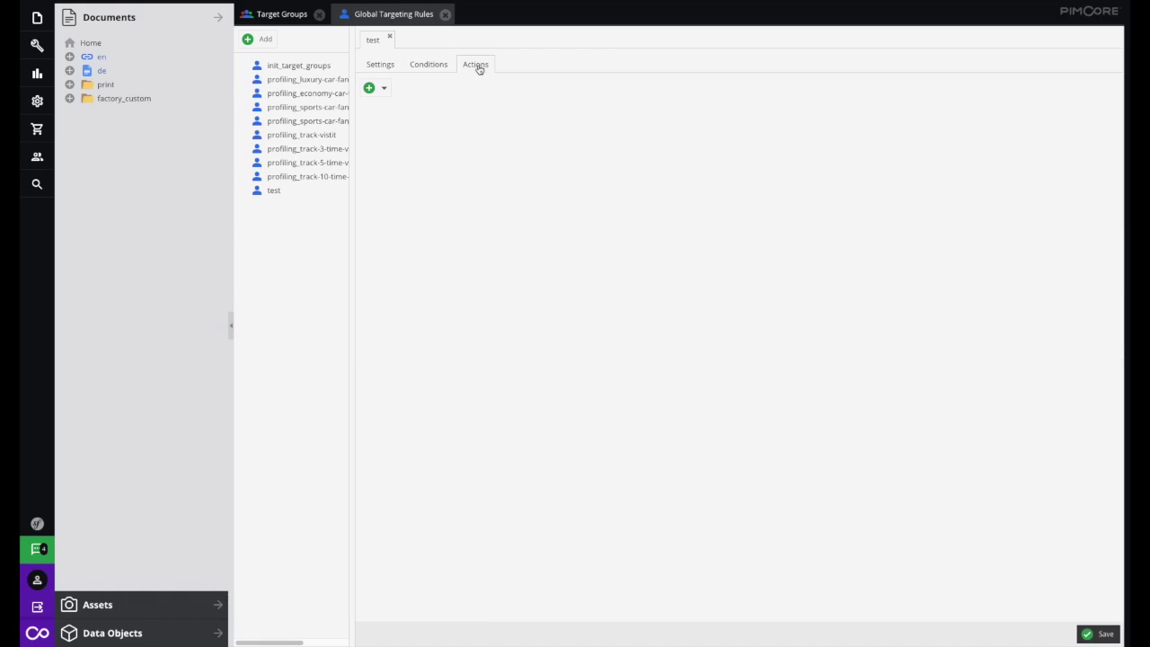
left_click(385, 88)
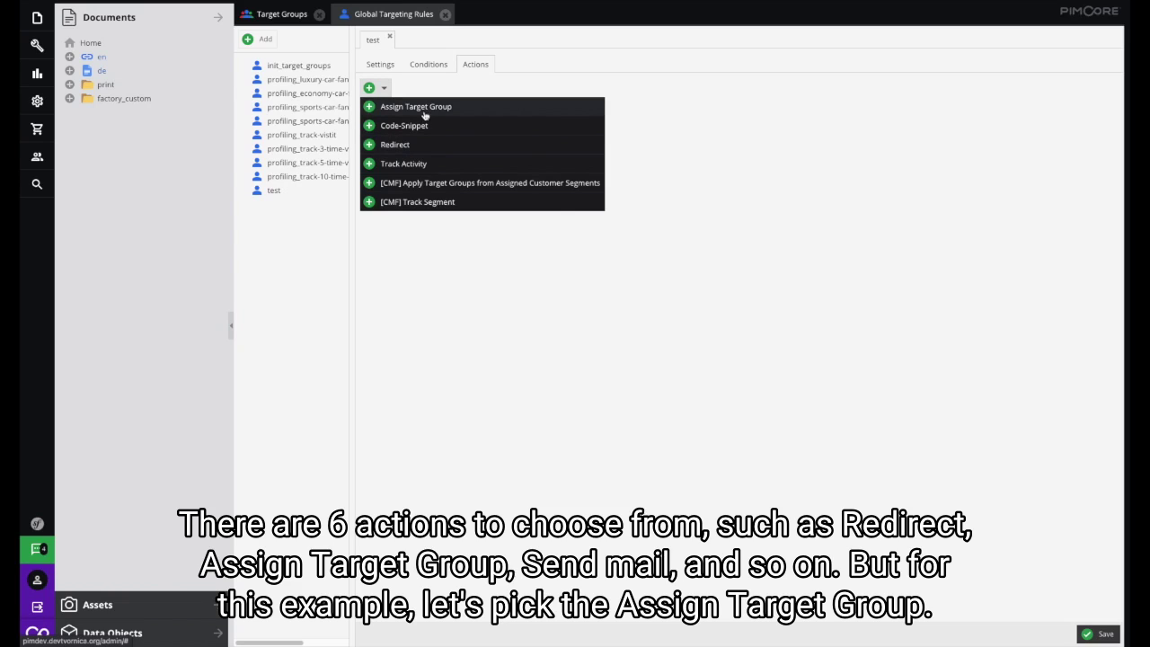
left_click(425, 112)
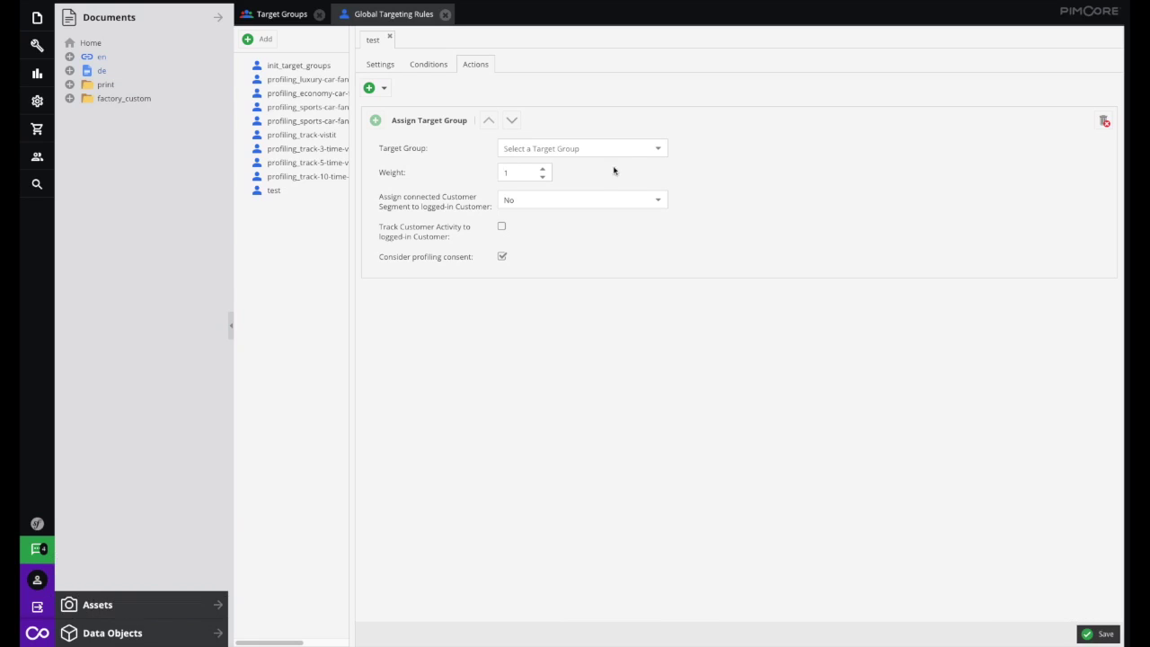
left_click(660, 150)
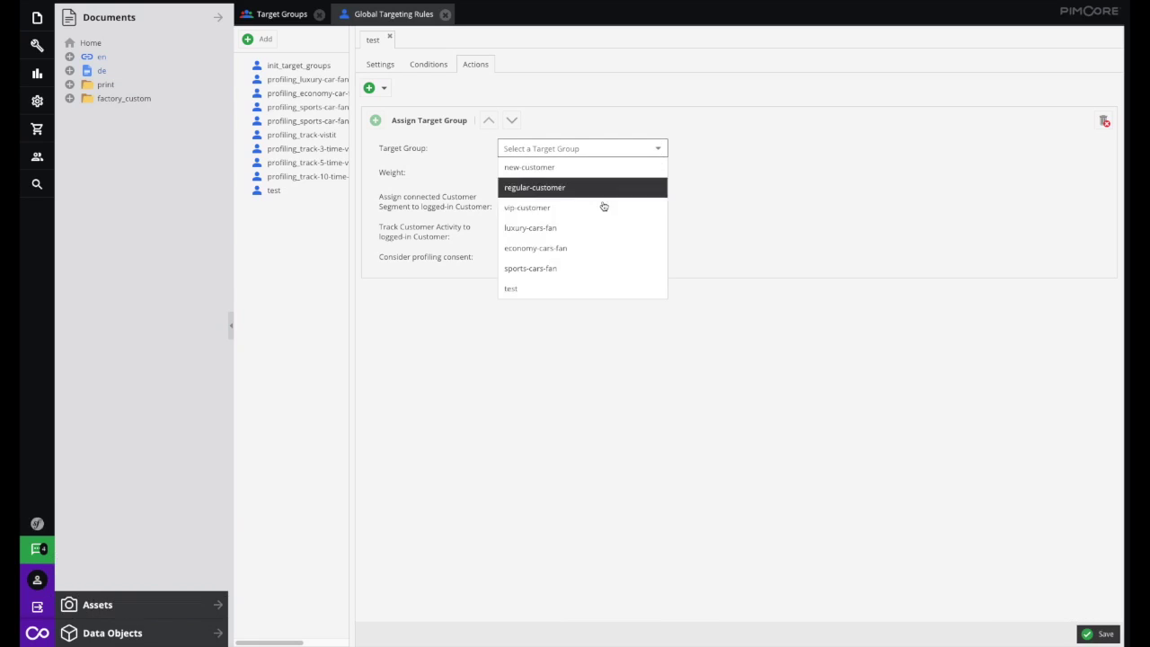
left_click(534, 288)
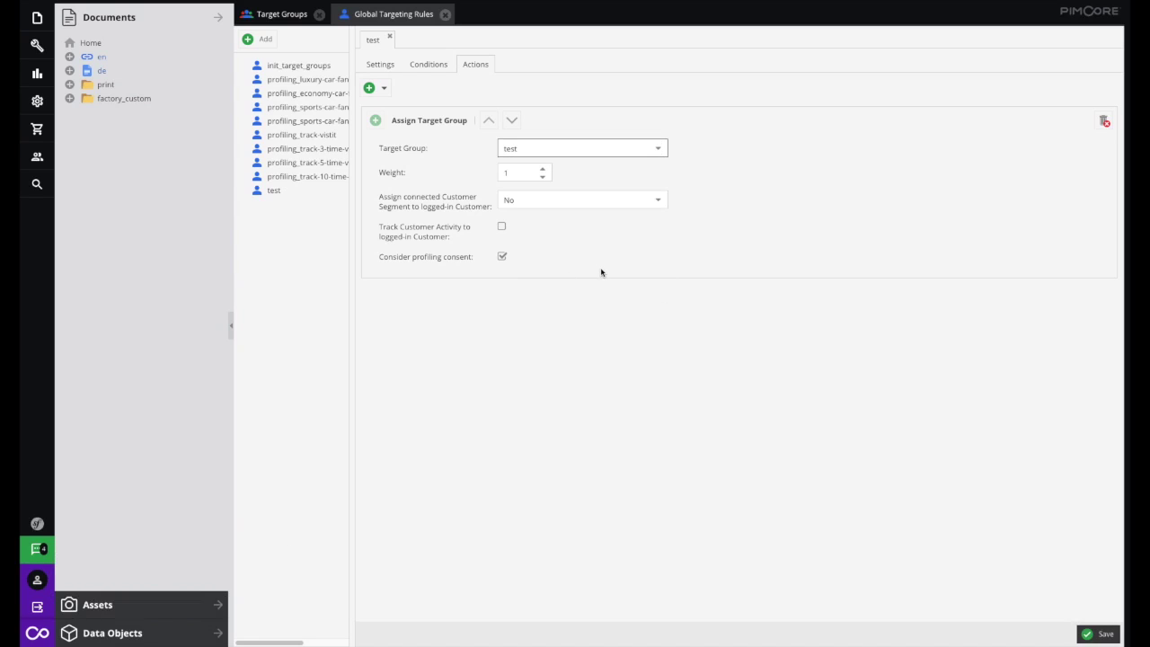
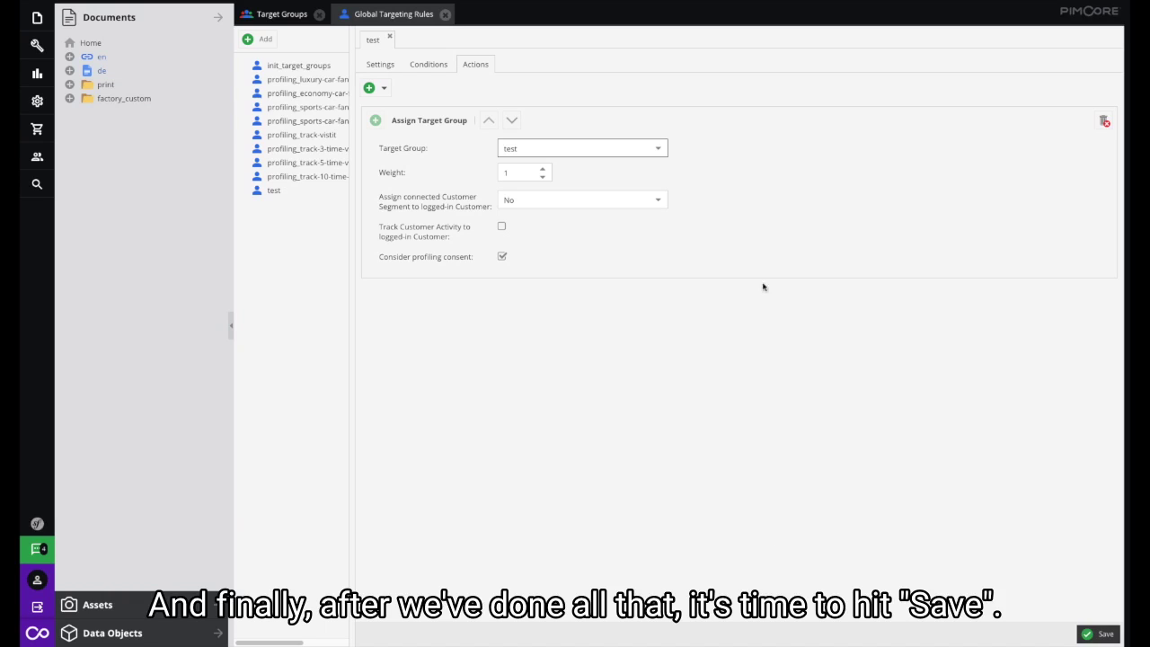
left_click(1098, 633)
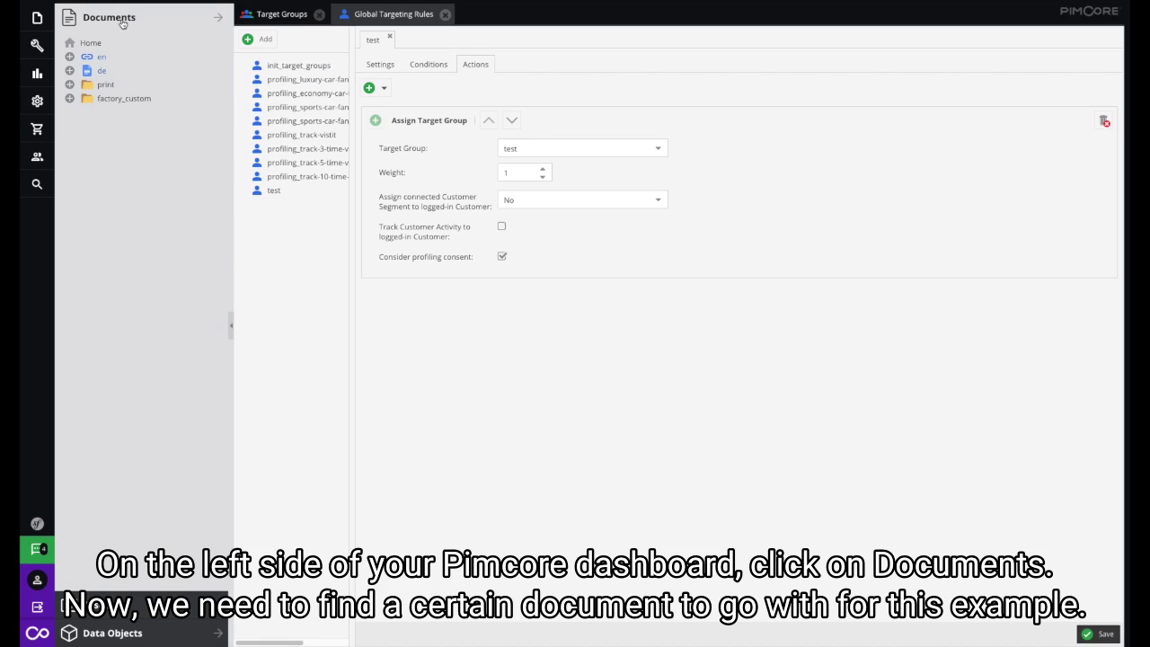
Open the Lifestyle page under Magazine in the en document tree.
left_click(69, 55)
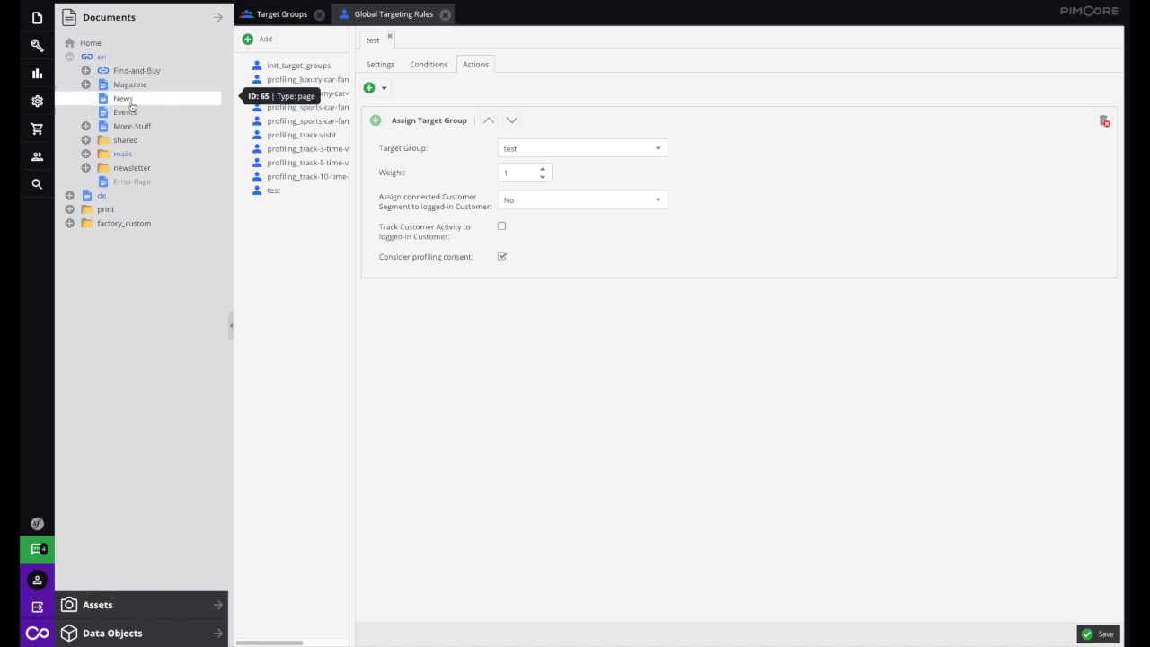
left_click(86, 84)
left_click(124, 100)
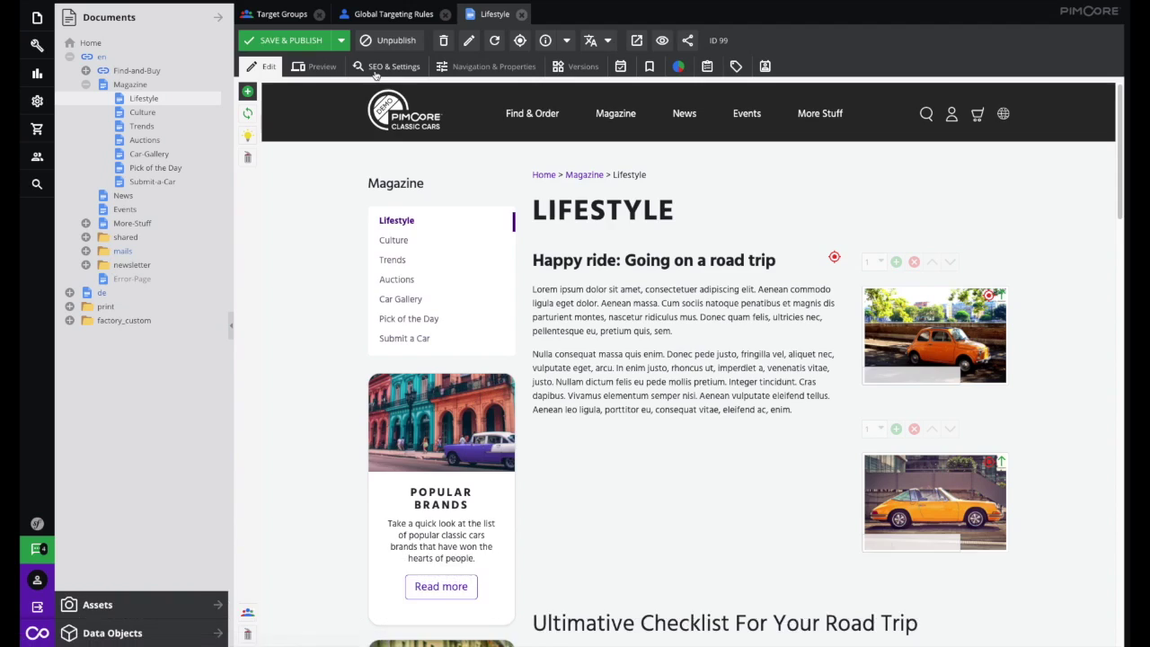
Assign the test target group to the Lifestyle page's visitors, then save and publish the page.
left_click(382, 67)
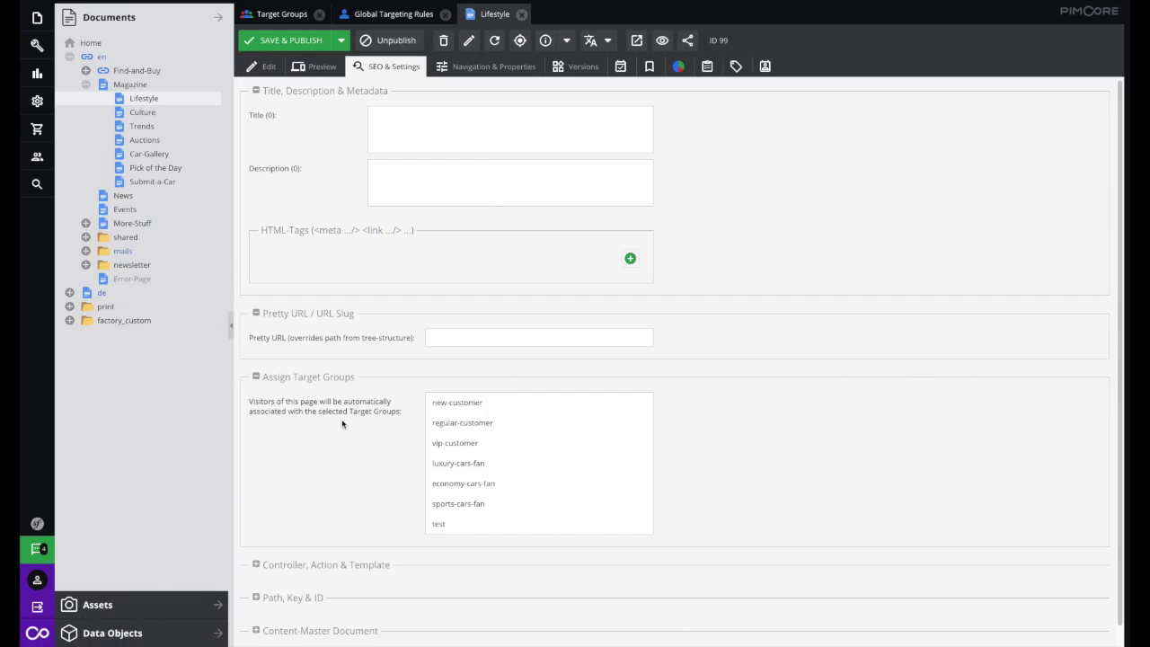
left_click(473, 524)
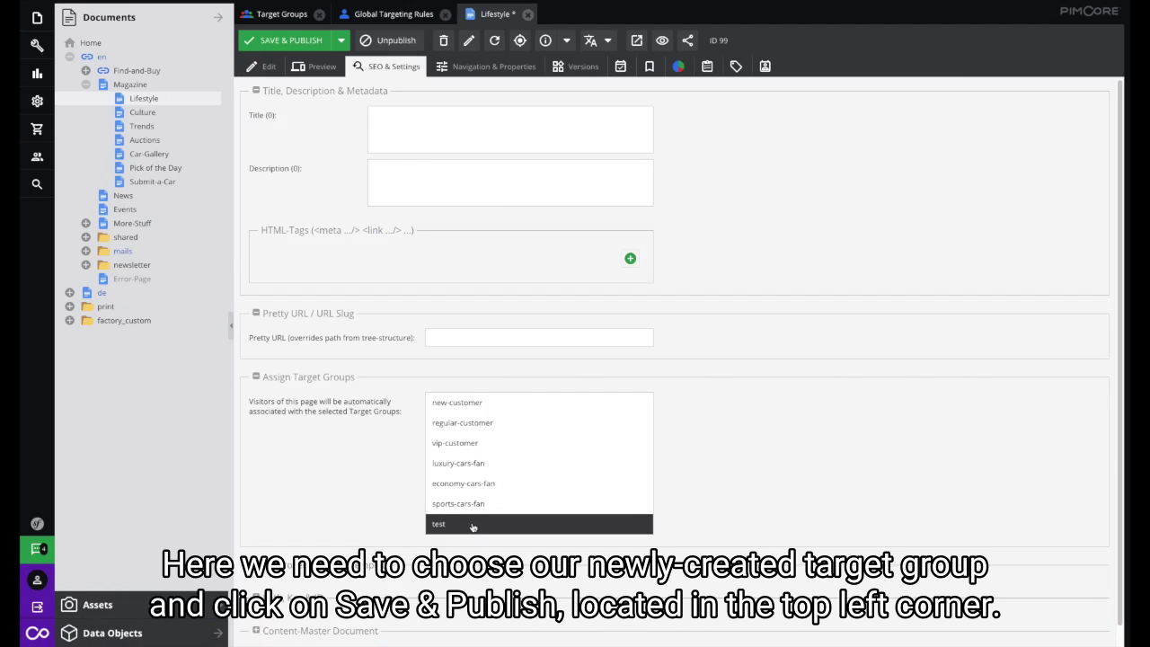
left_click(282, 43)
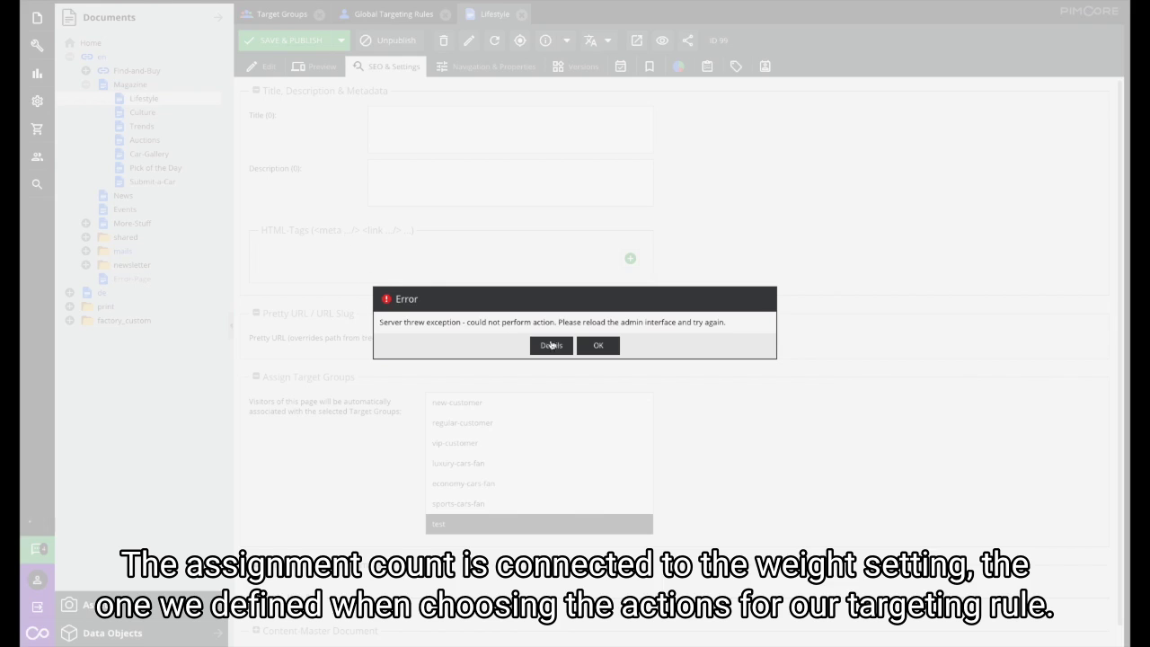
left_click(601, 348)
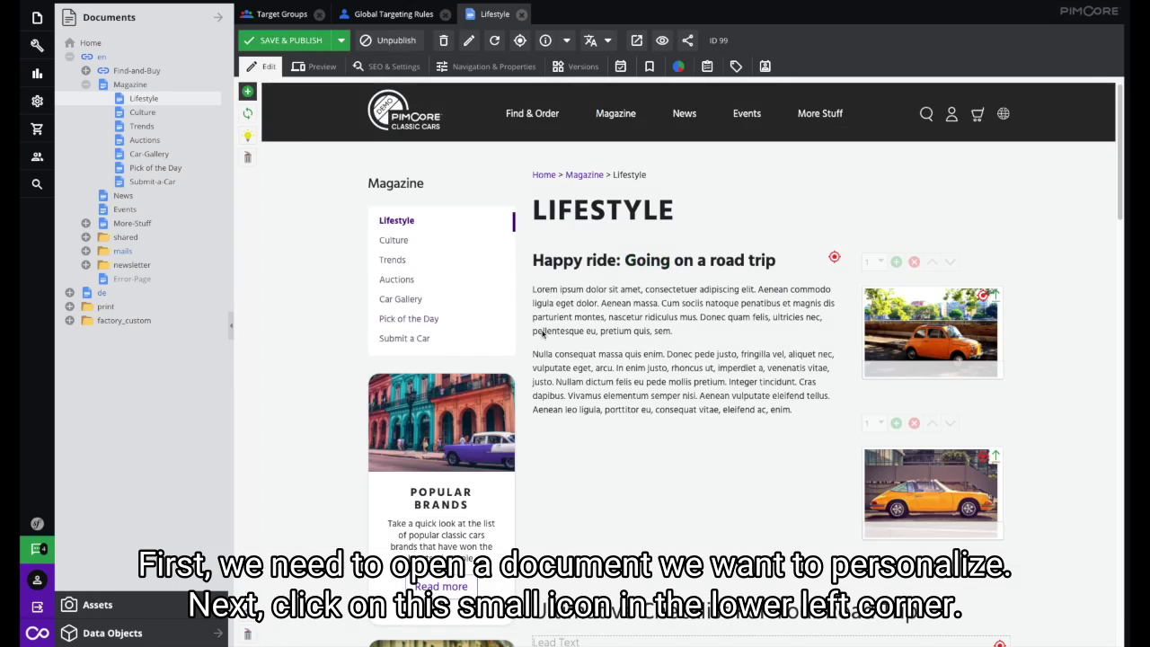
Switch the Lifestyle page's editing view to content personalization for the test target group.
mouse_move(576, 338)
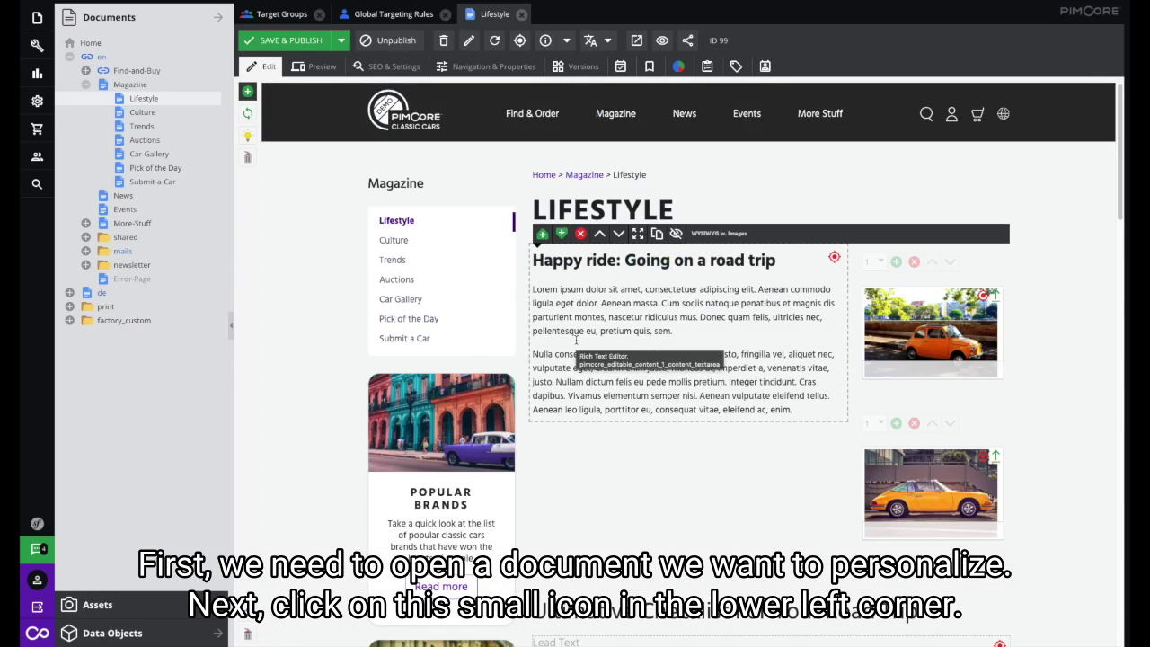
left_click(248, 620)
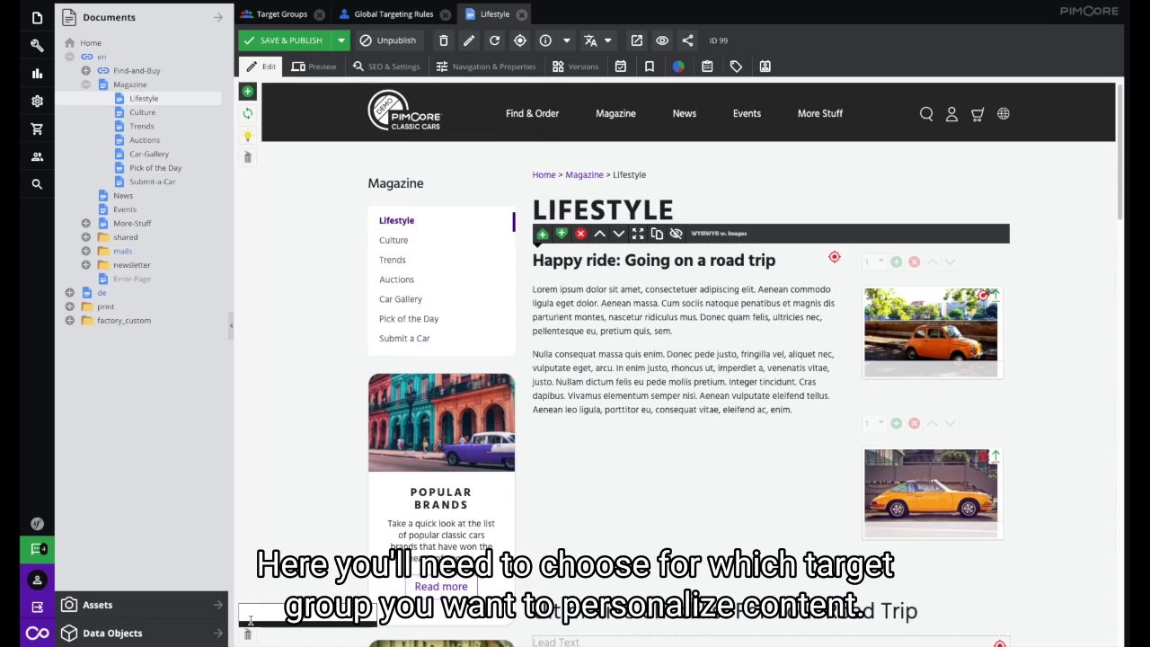
left_click(368, 620)
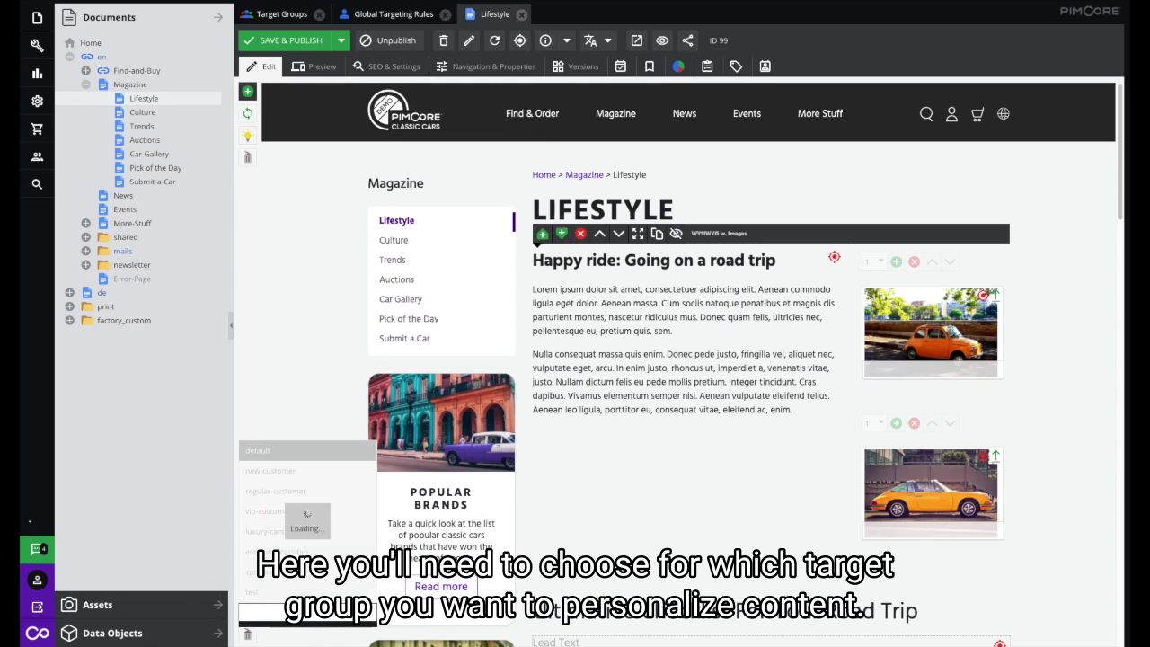
left_click(309, 513)
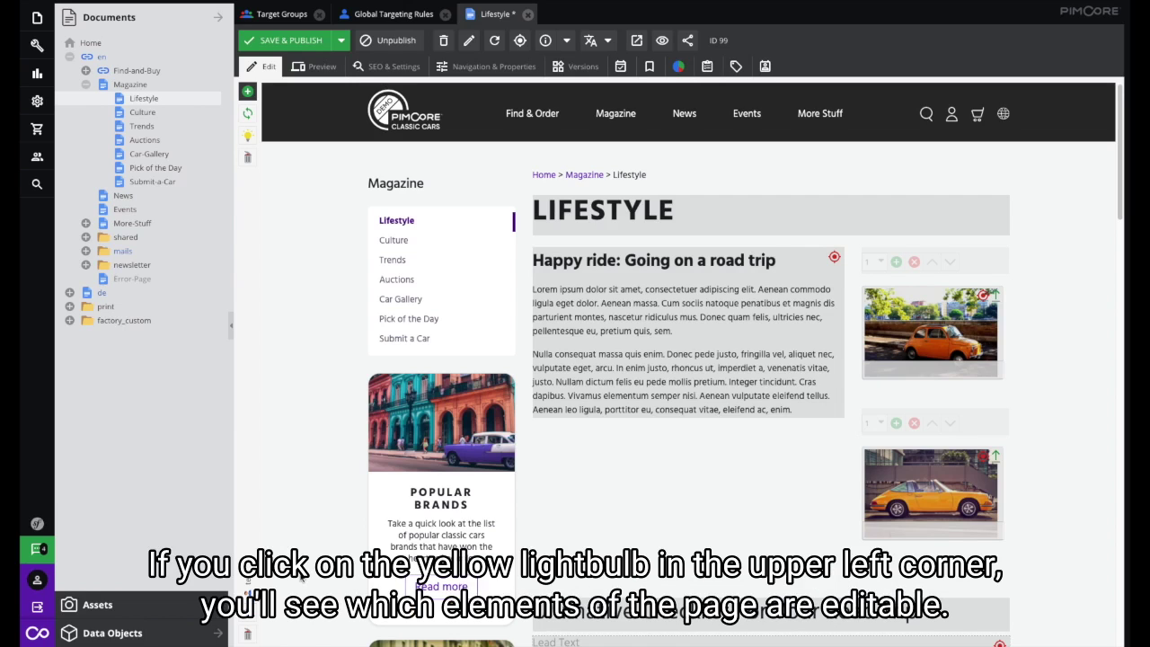
Highlight the page's editable elements and try to overwrite the LIFESTYLE heading.
left_click(247, 135)
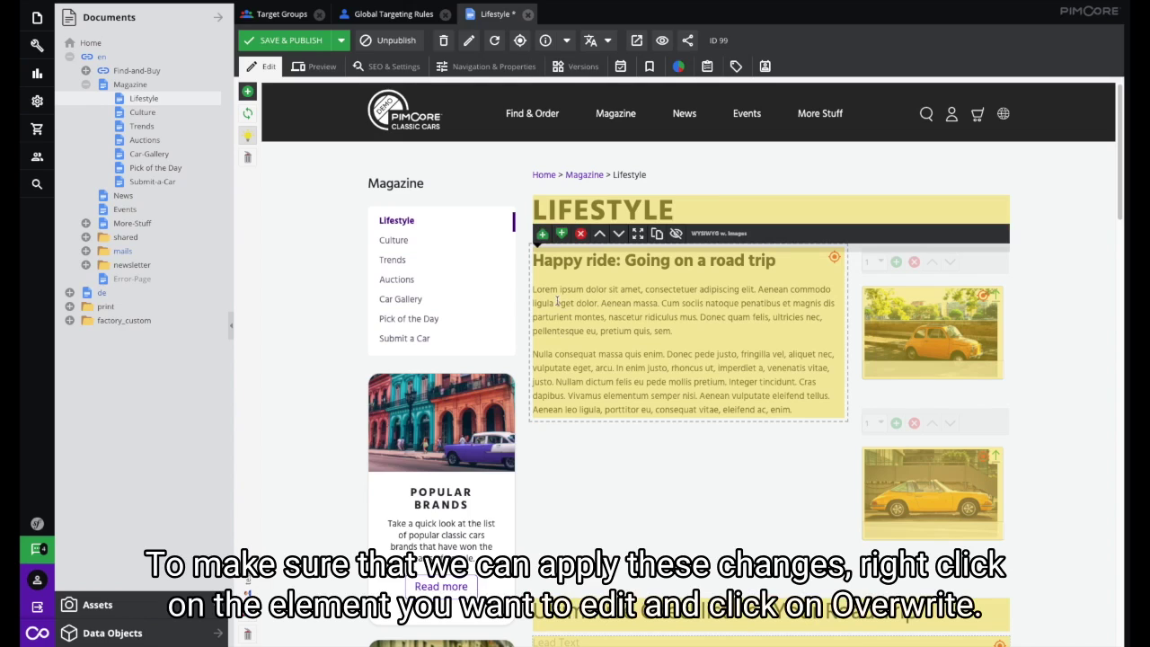
right_click(626, 210)
right_click(733, 209)
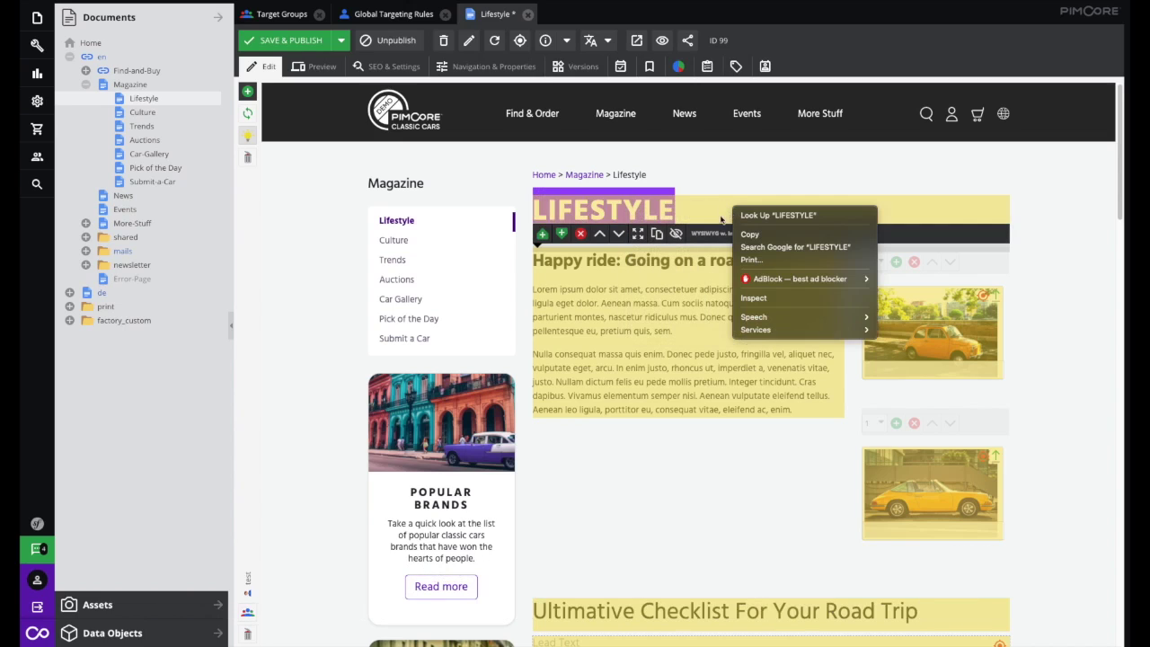
right_click(719, 188)
left_click(703, 193)
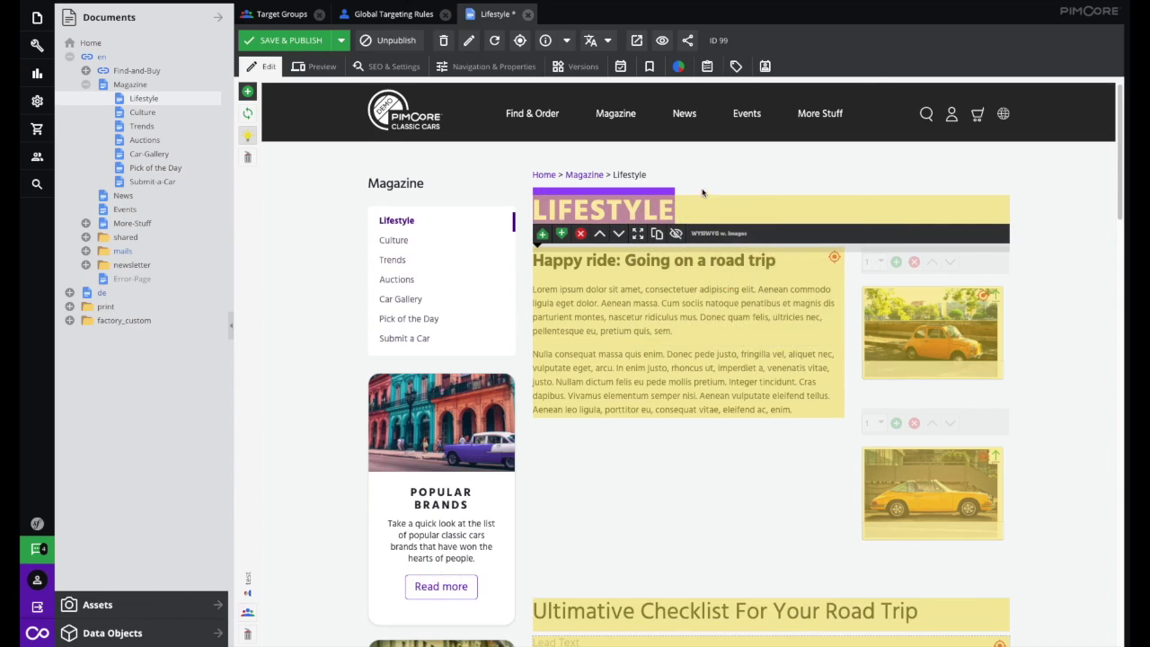
Enable overwriting of the inherited first car image beside the Happy ride text.
left_click(700, 275)
right_click(699, 277)
left_click(776, 477)
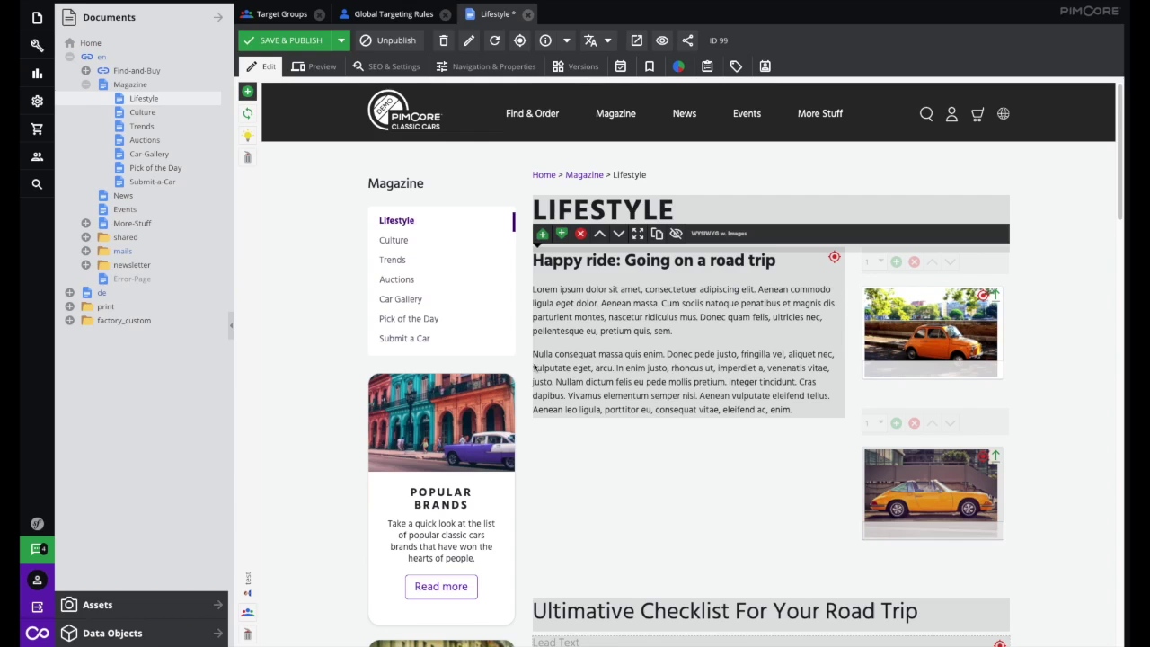
Replace the first image beside the Happy ride text with the automotive-car-classic asset from the ac cars folder in Car Images.
left_click(117, 631)
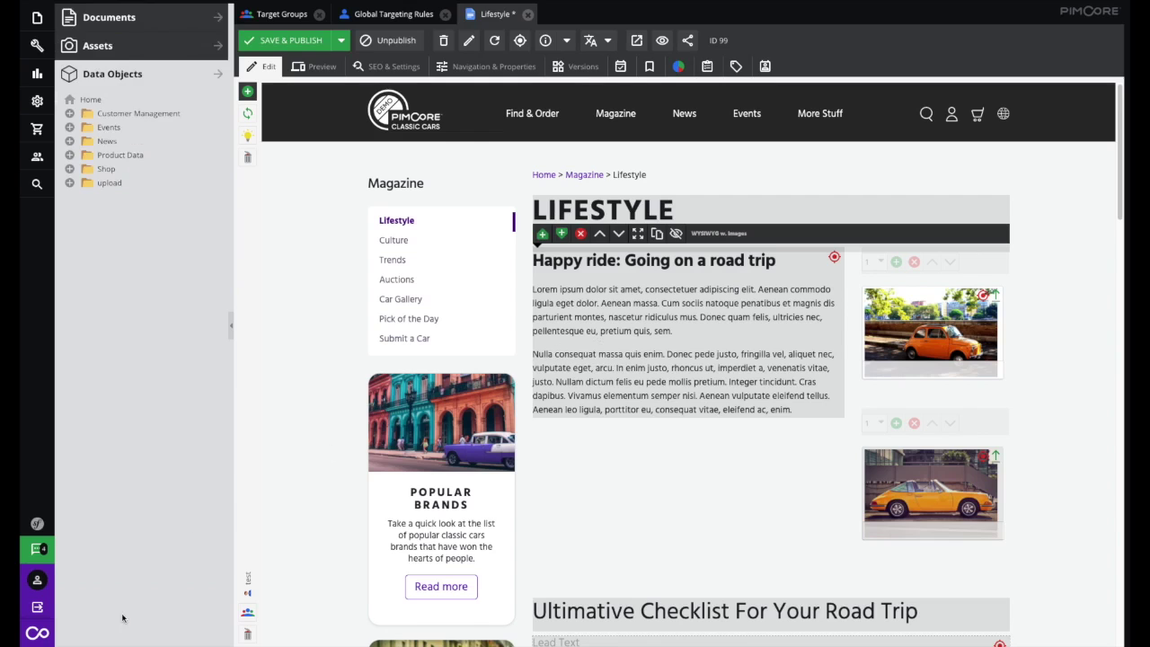
left_click(136, 45)
mouse_move(69, 86)
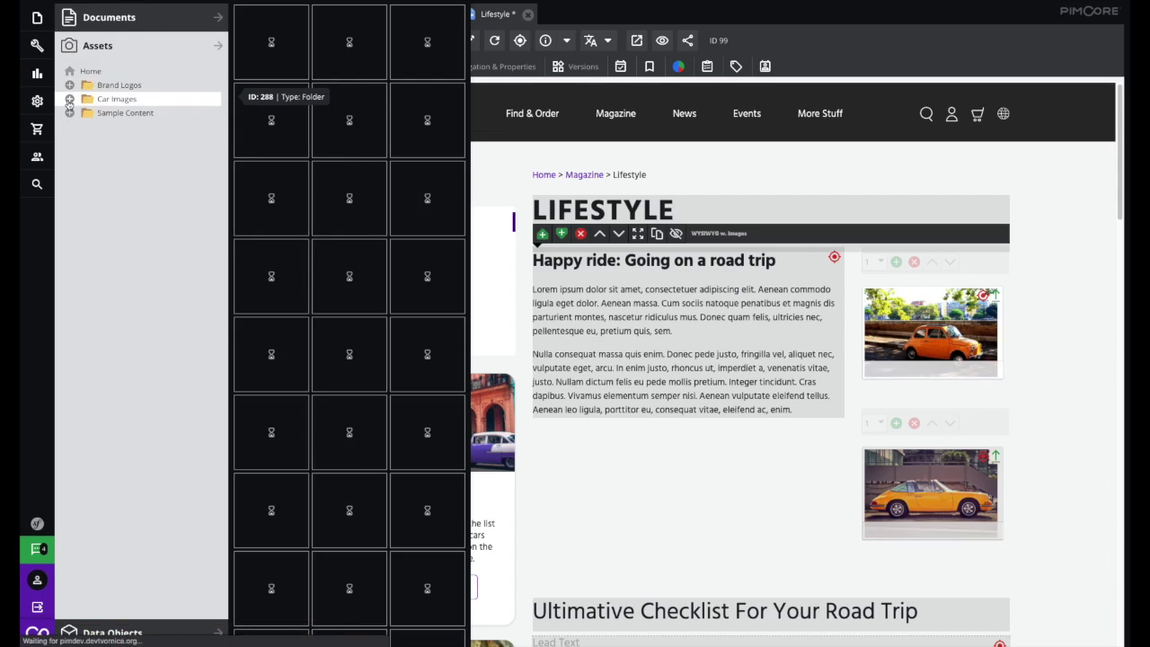
mouse_move(86, 117)
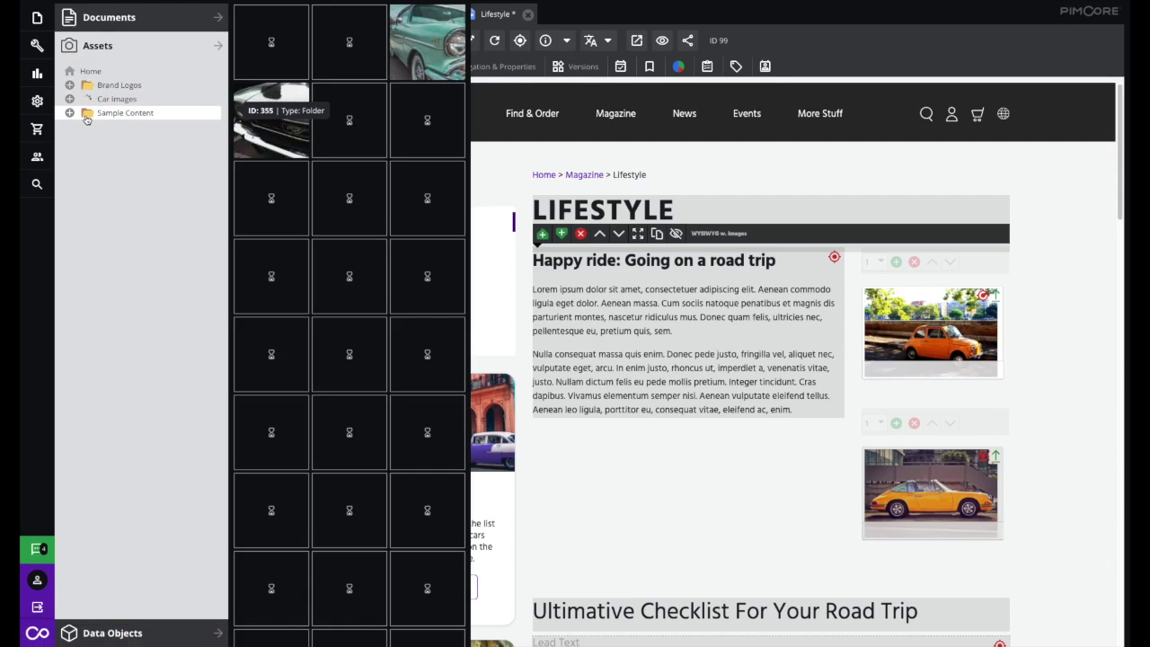
left_click(70, 99)
mouse_move(91, 117)
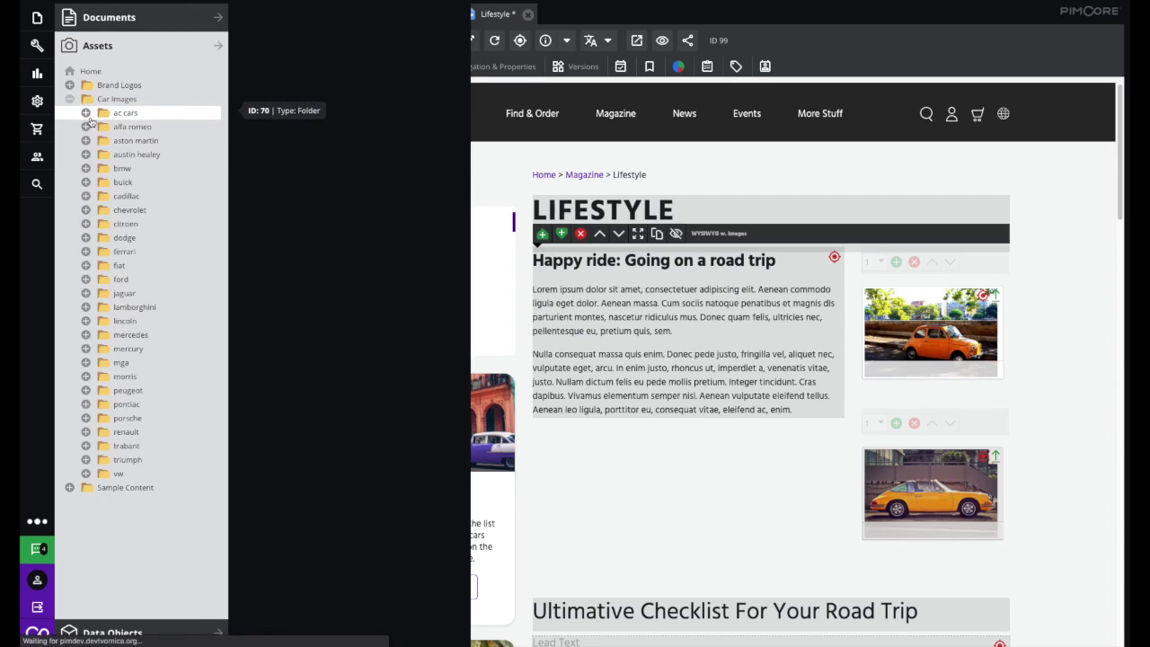
mouse_move(135, 143)
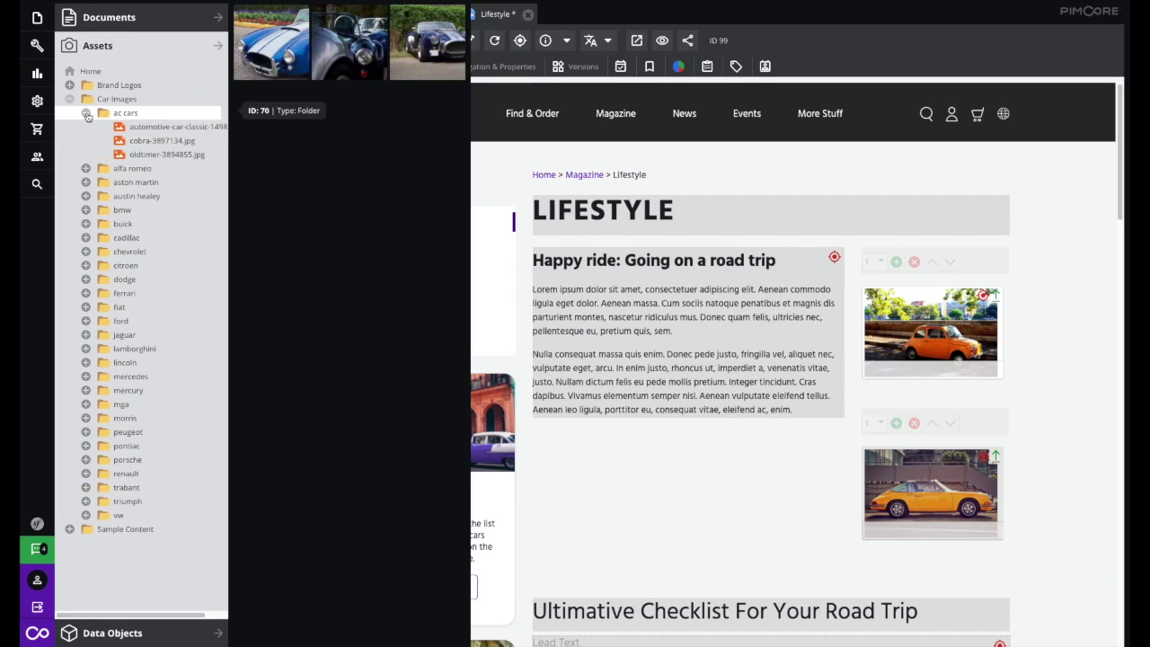
left_click_drag(157, 126, 913, 340)
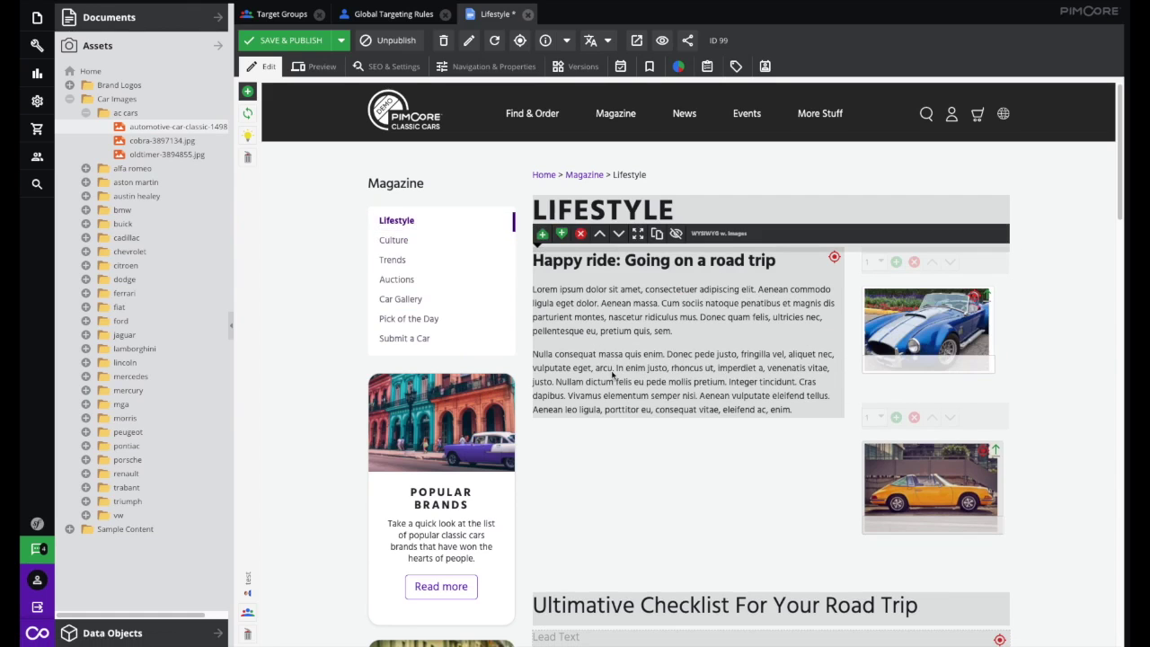
Overwrite the second paragraph under the Happy ride heading with "This content is personalized!".
left_click(638, 381)
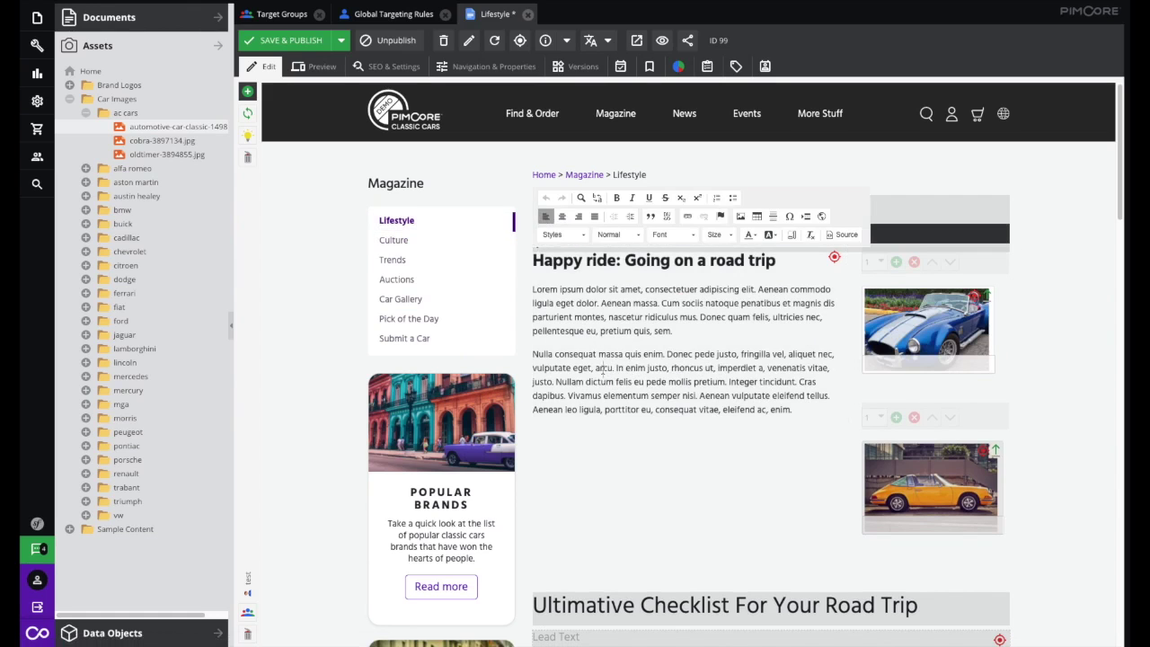
triple_click(602, 368)
type("T")
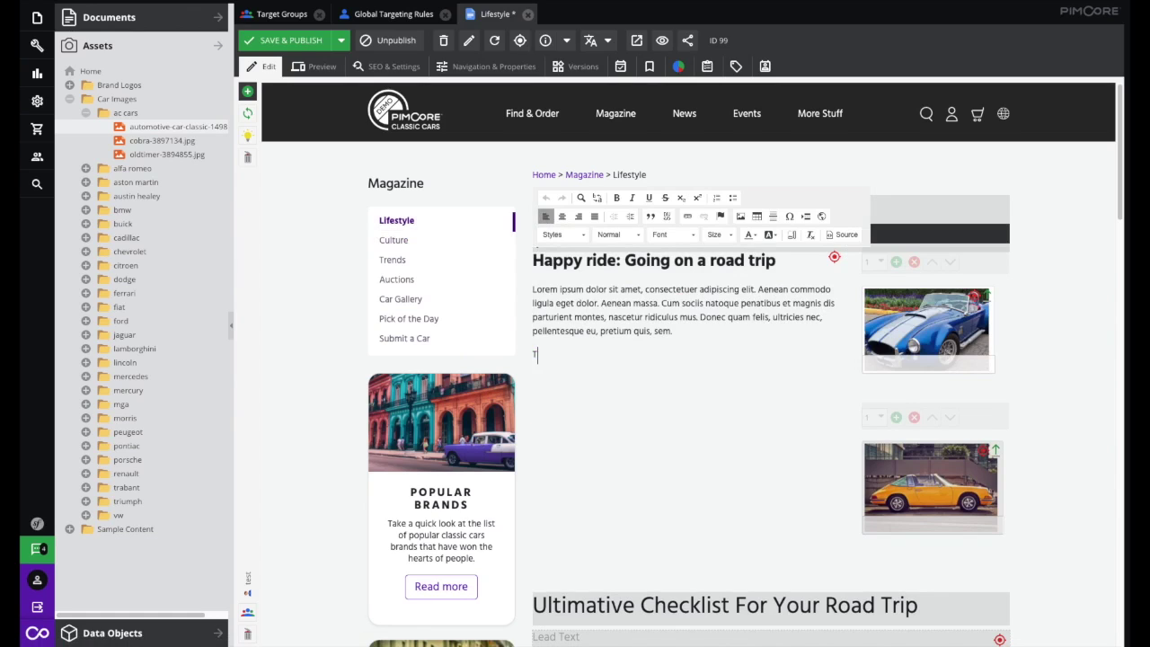
type("his content is personalized!")
left_click(658, 444)
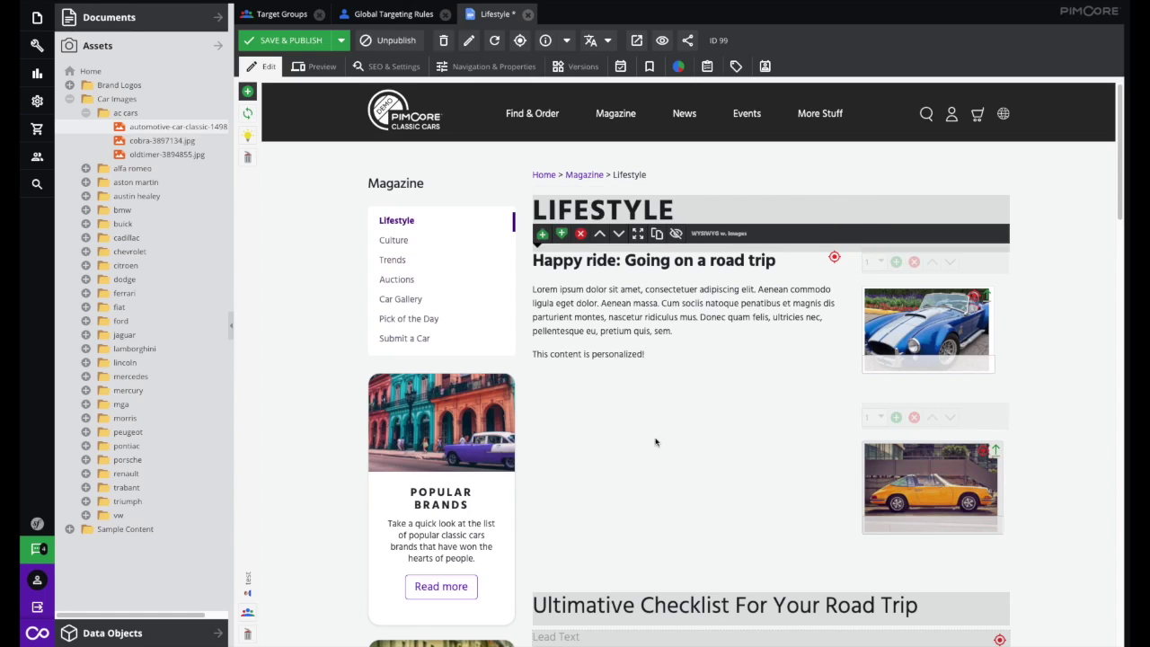
Make the "This content is personalized!" line bold, then save and publish the Lifestyle page.
triple_click(626, 357)
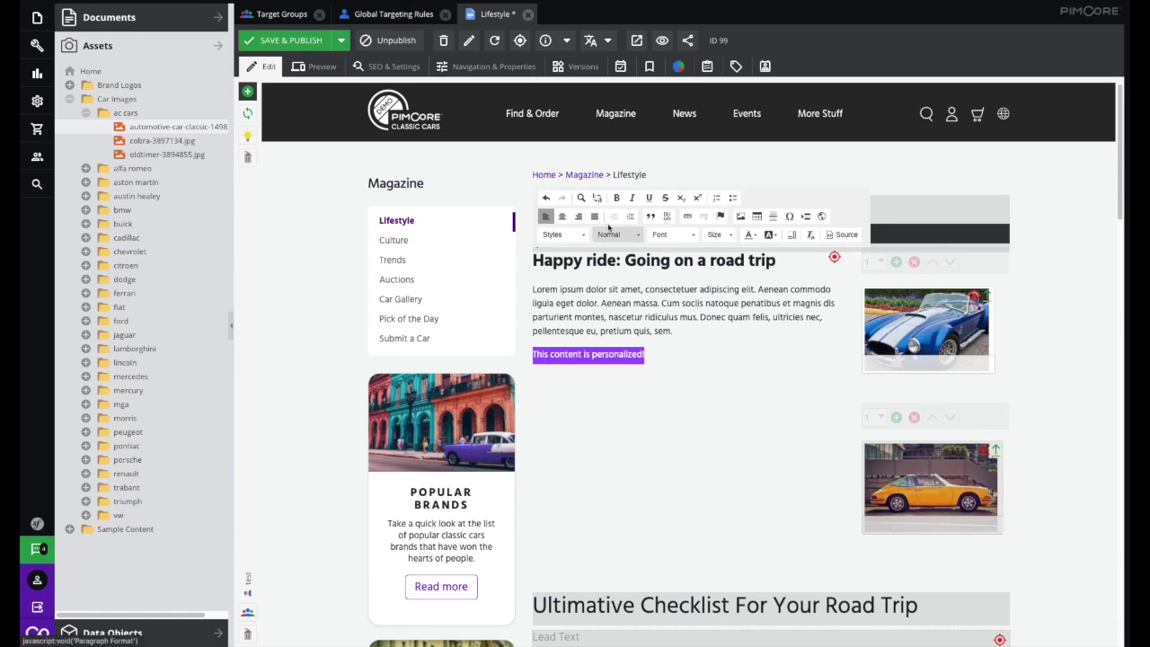
left_click(617, 199)
left_click(675, 425)
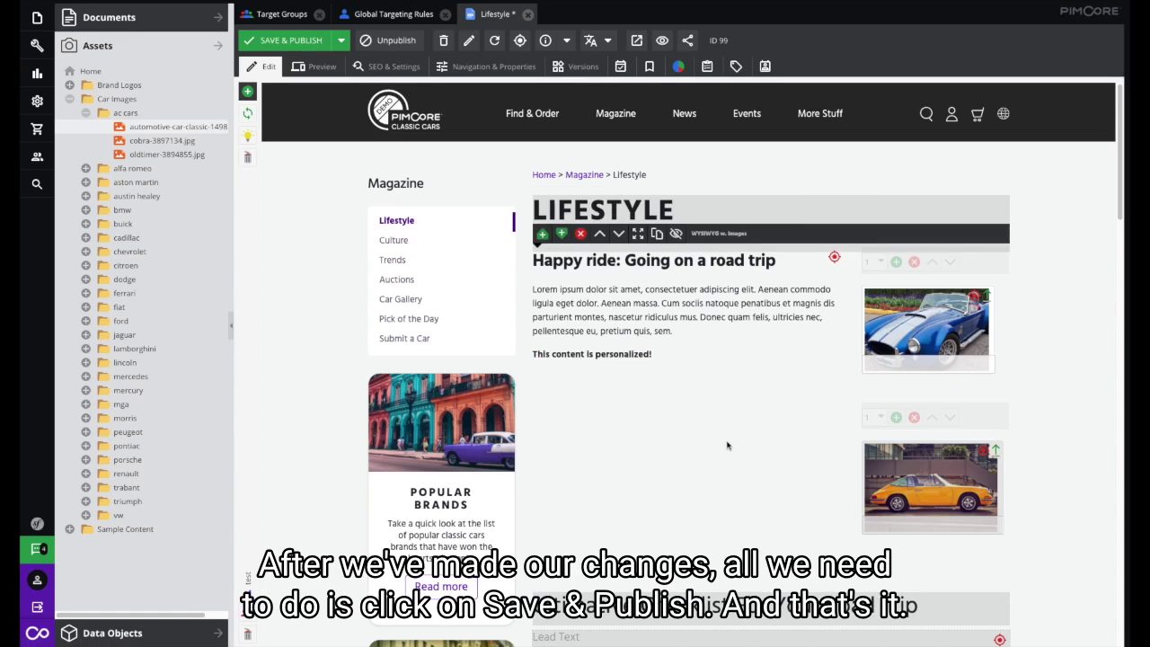
left_click(297, 41)
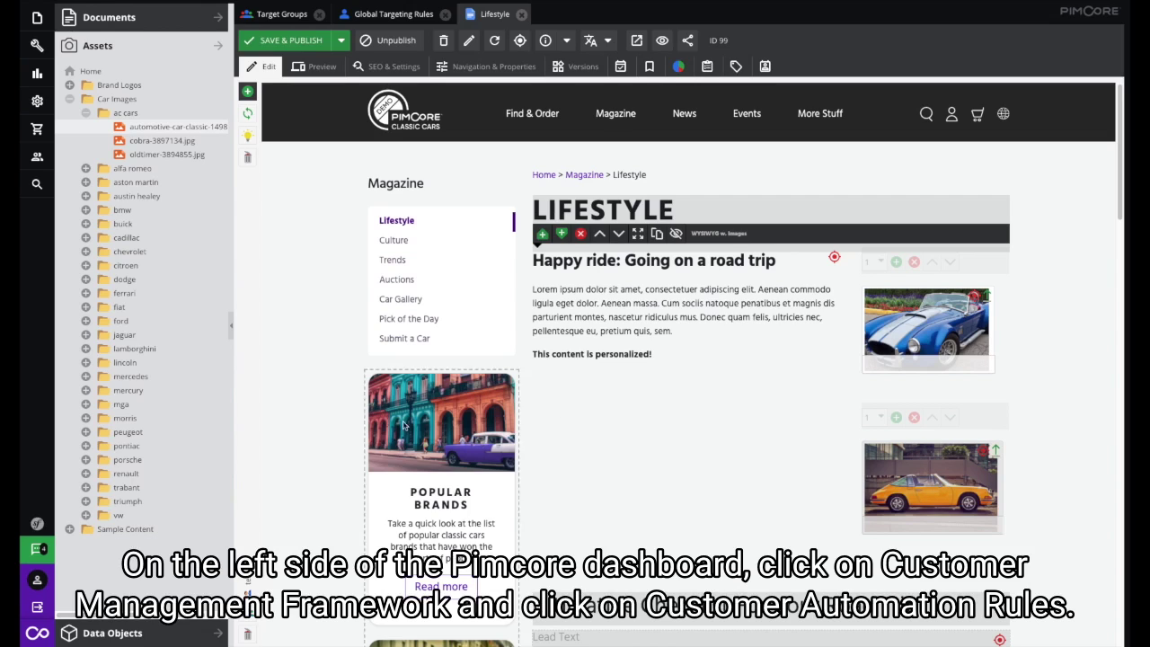
Add a customer automation rule named test and set it to active.
left_click(26, 157)
left_click(108, 197)
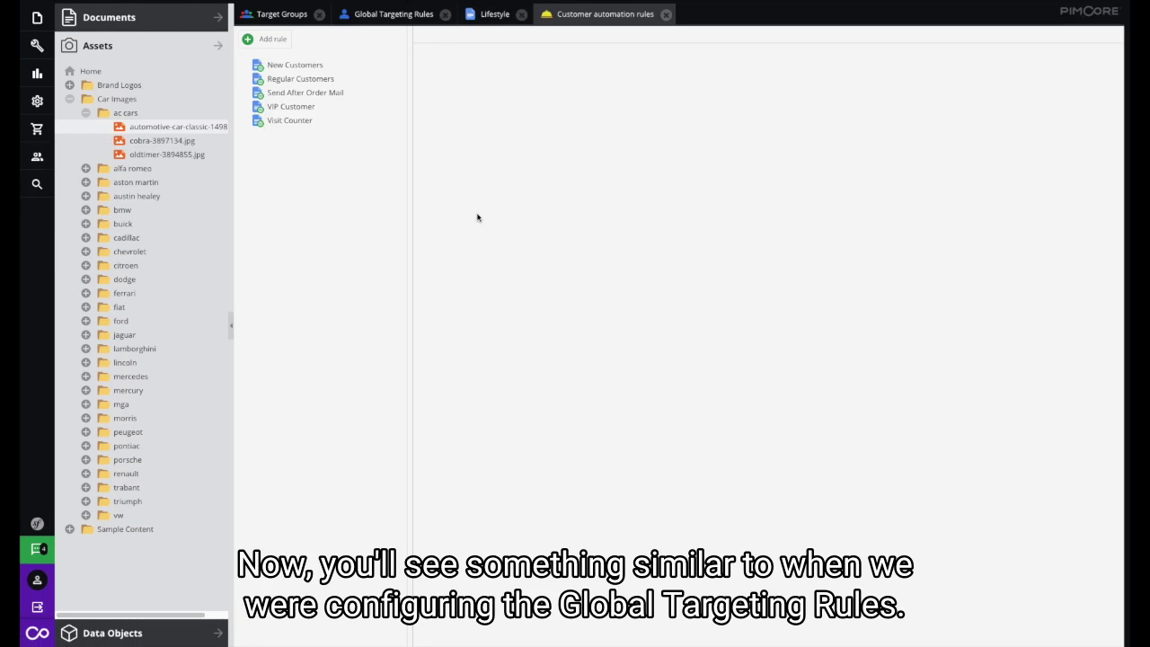
left_click(269, 38)
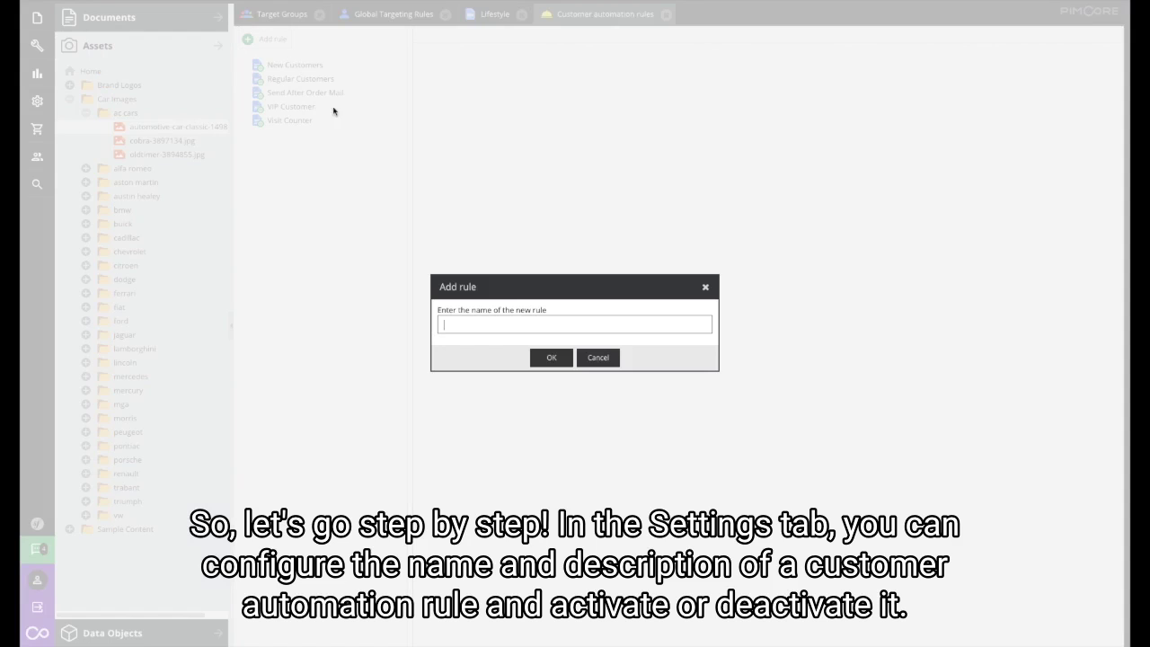
type("test")
left_click(550, 357)
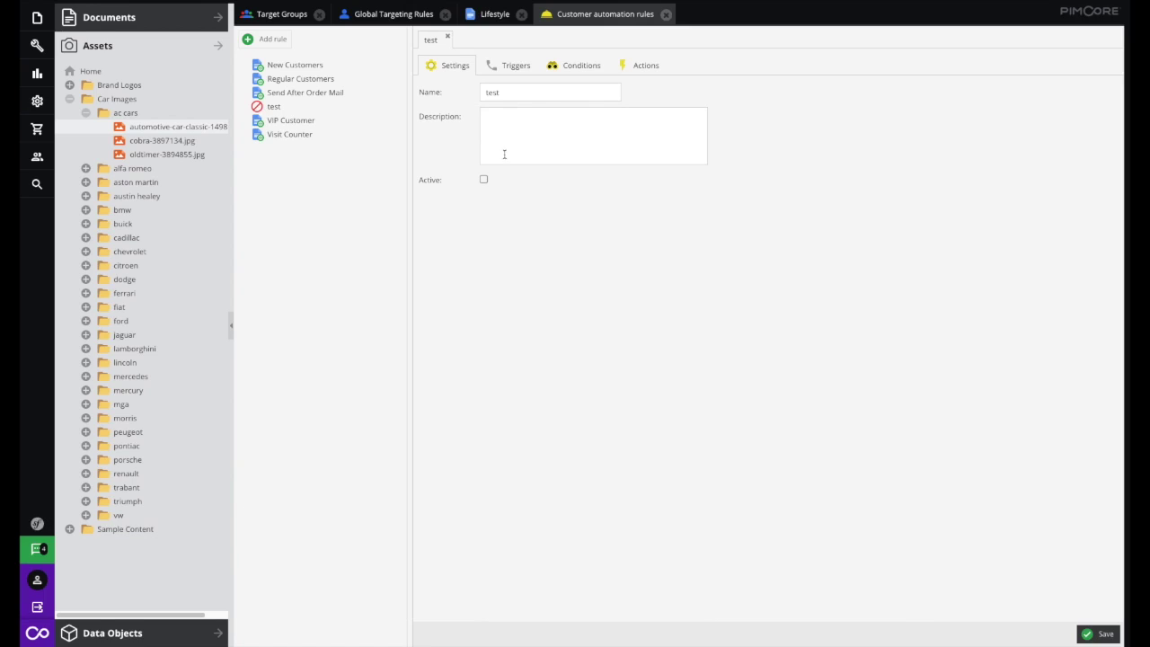
left_click(486, 180)
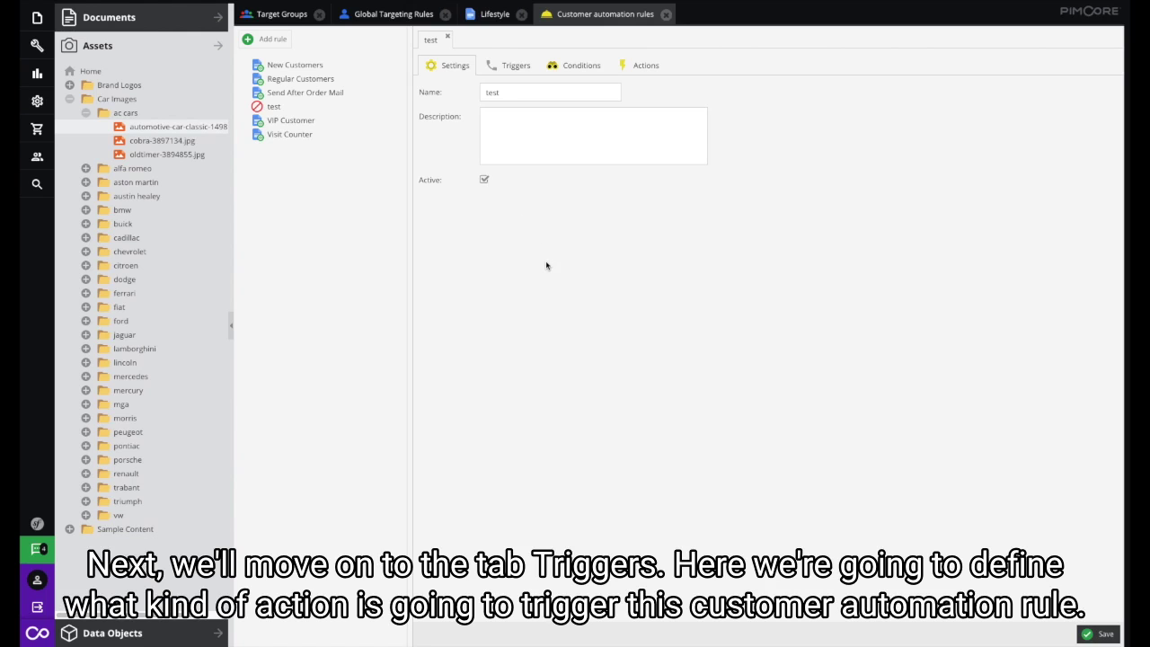
Add a New Customer activity trigger of type Customer Order to the test automation rule.
left_click(500, 70)
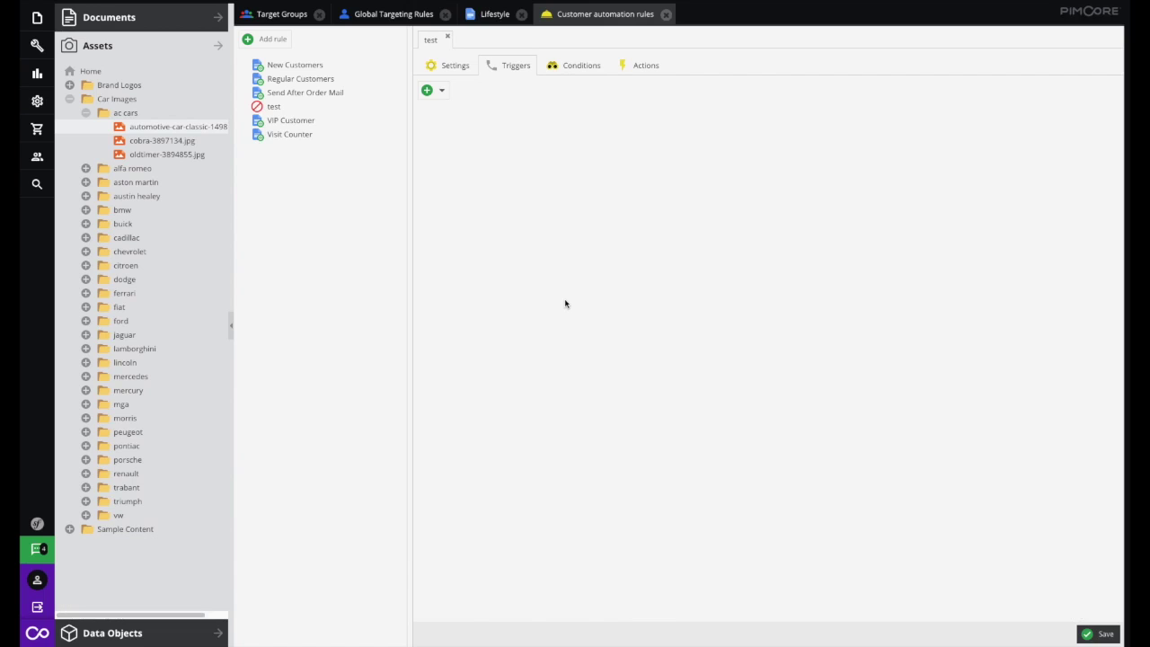
left_click(431, 93)
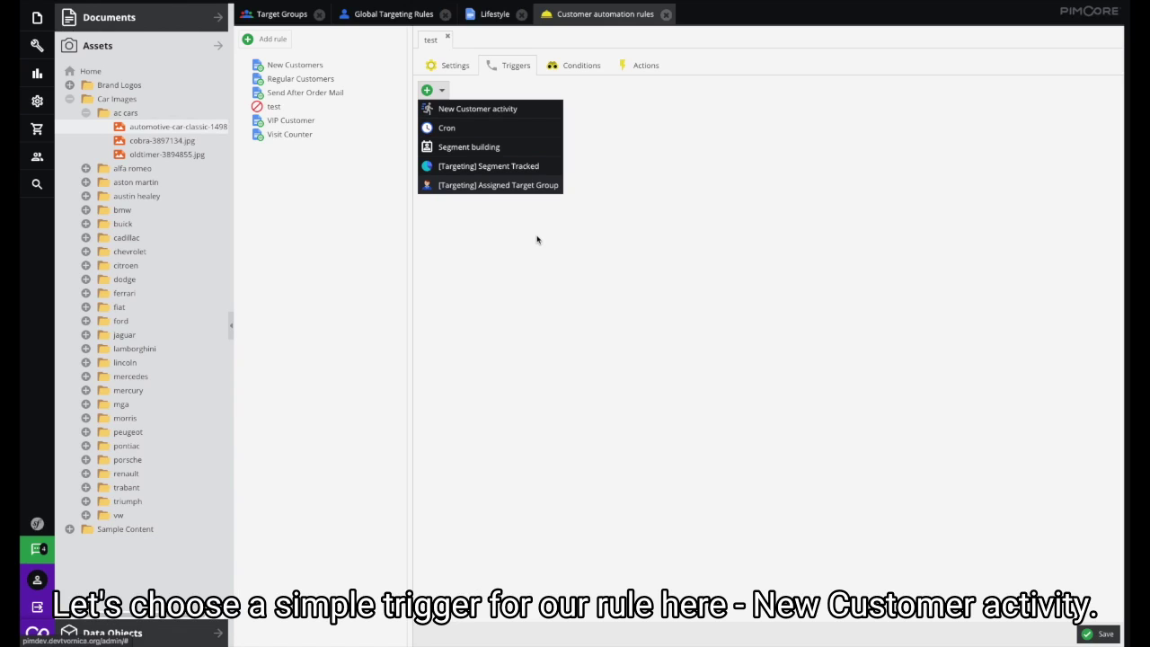
left_click(493, 114)
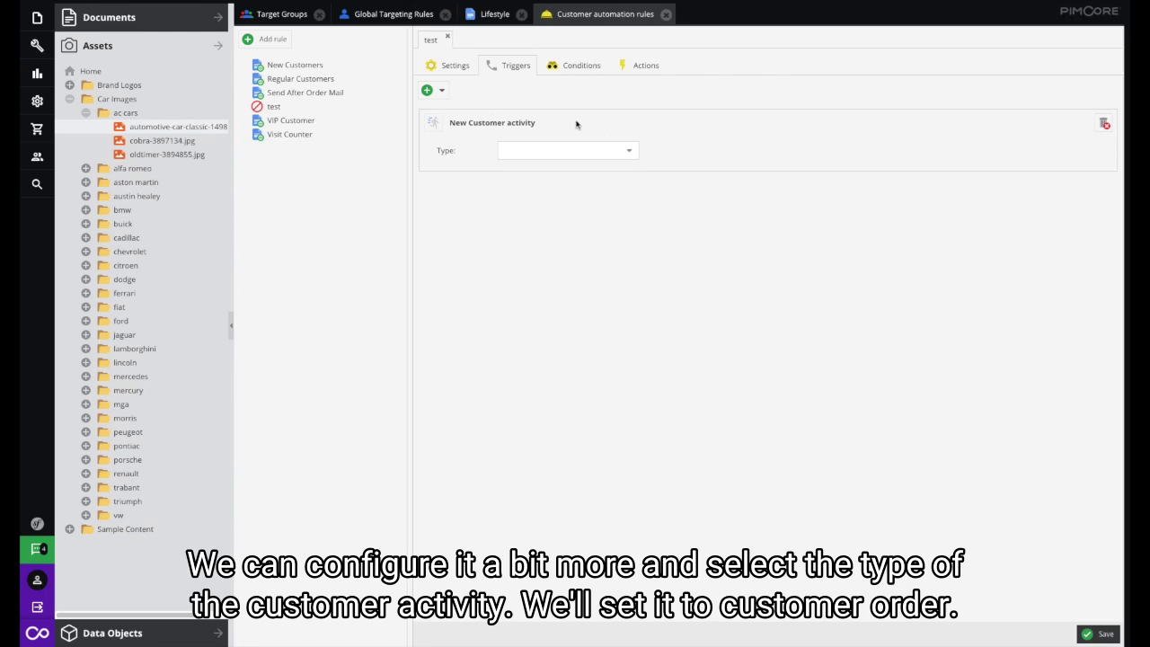
left_click(629, 151)
left_click(576, 190)
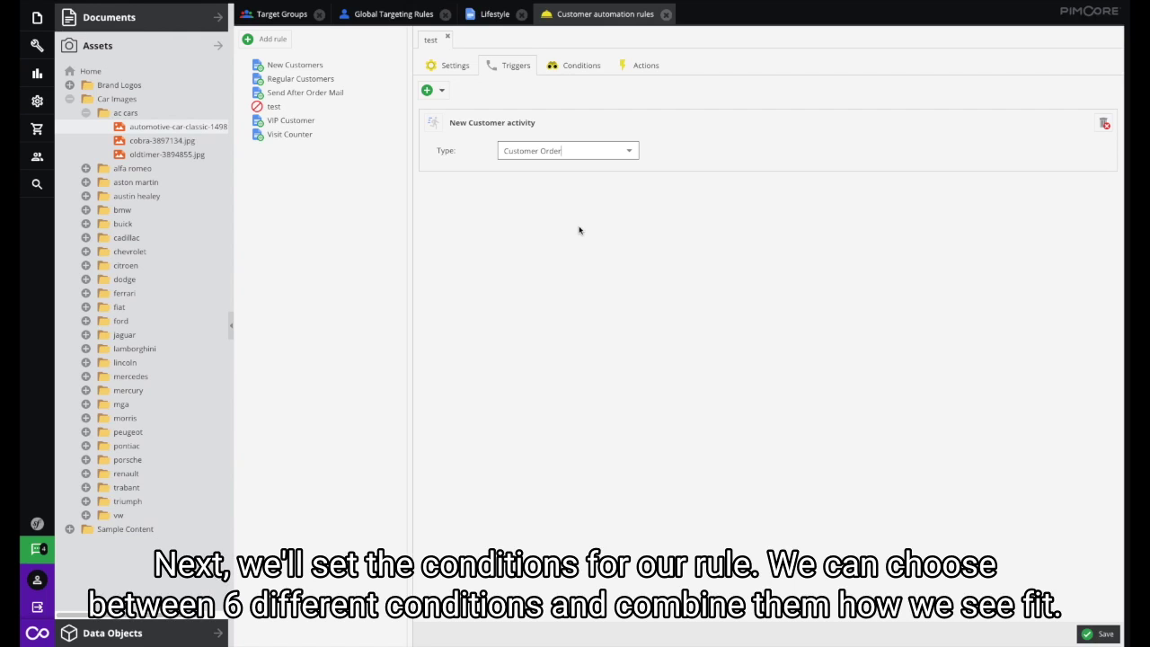
Add an Activities count of type x condition for Customer Order, applied when count bigger or equal than 5.
left_click(559, 68)
left_click(443, 92)
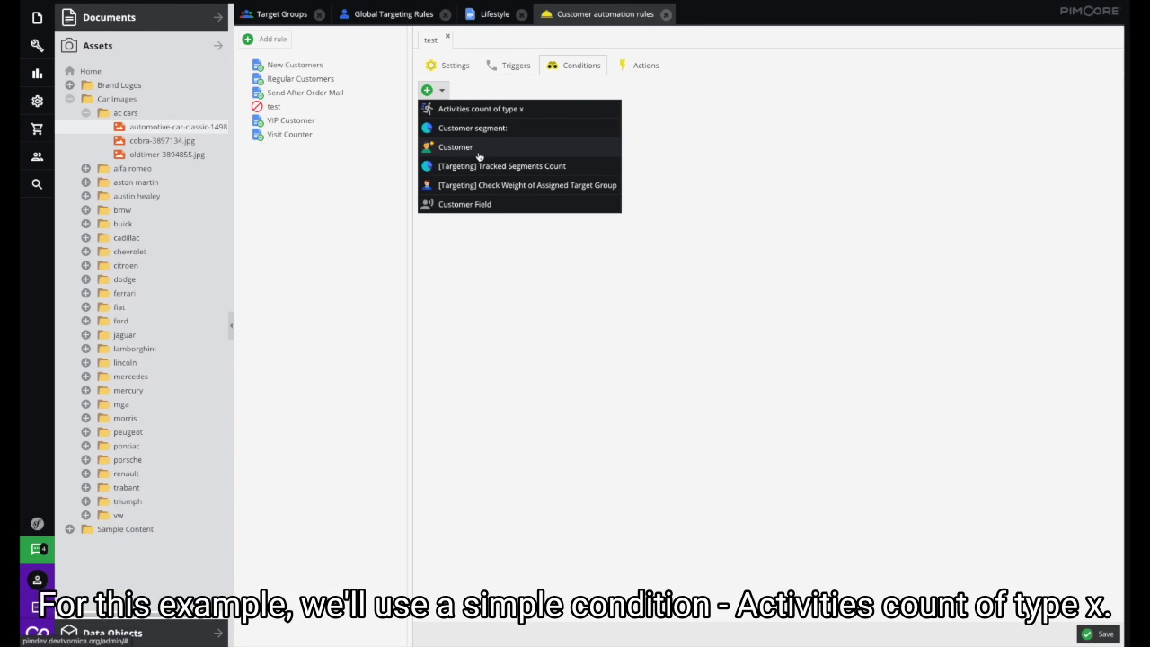
left_click(514, 110)
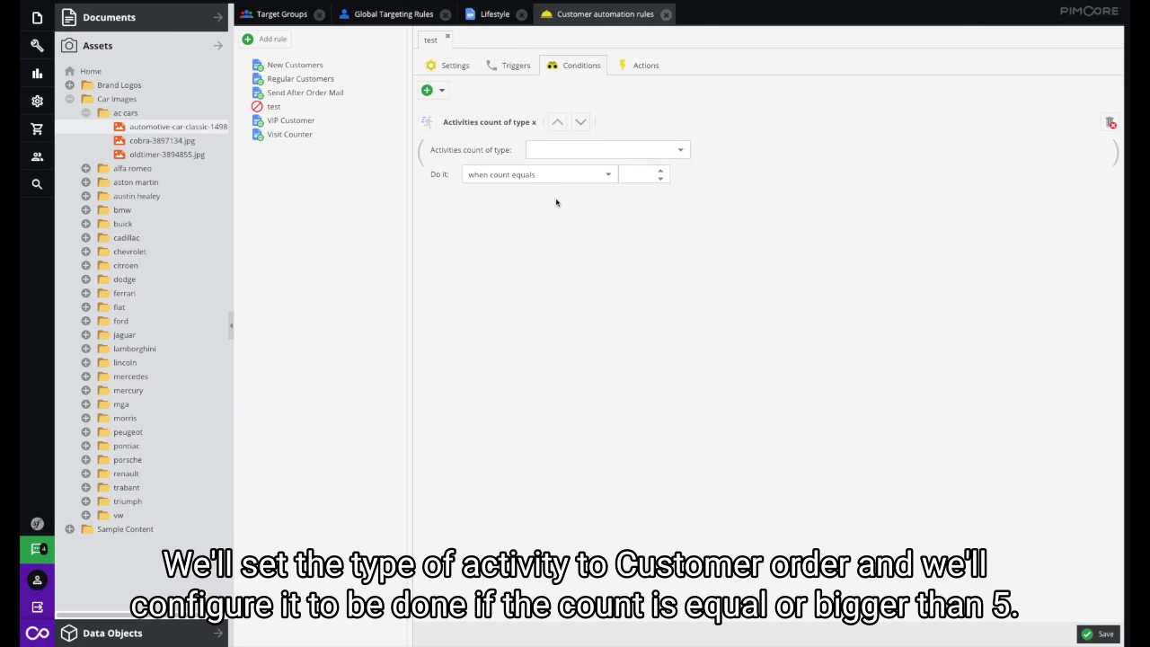
left_click(680, 150)
left_click(598, 190)
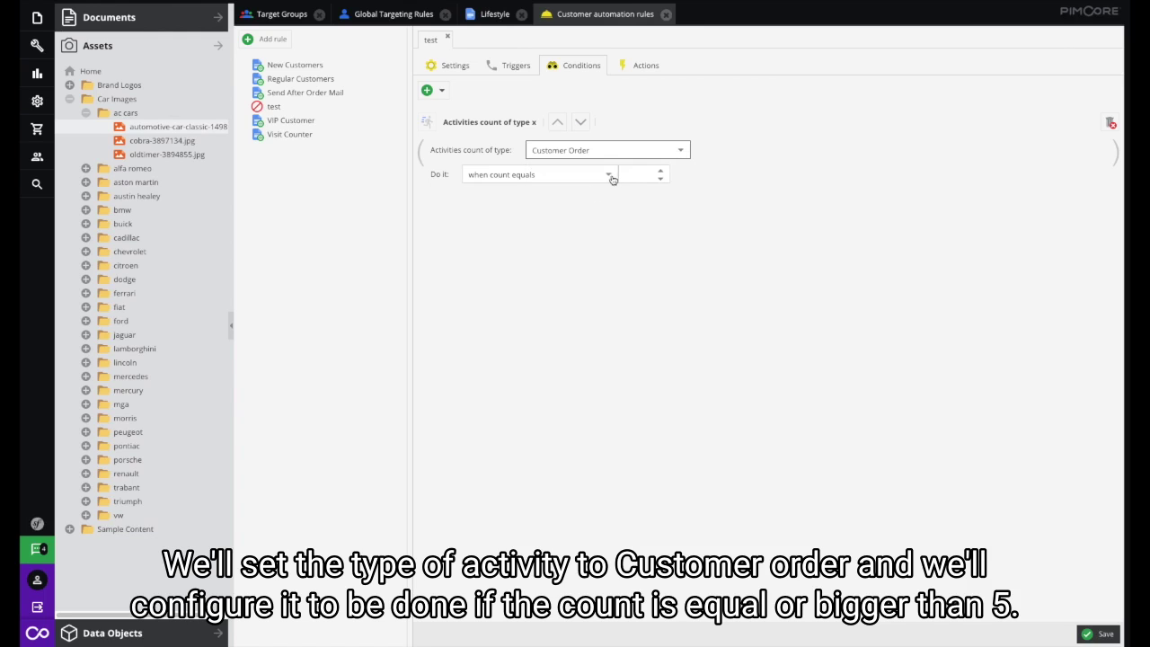
left_click(607, 176)
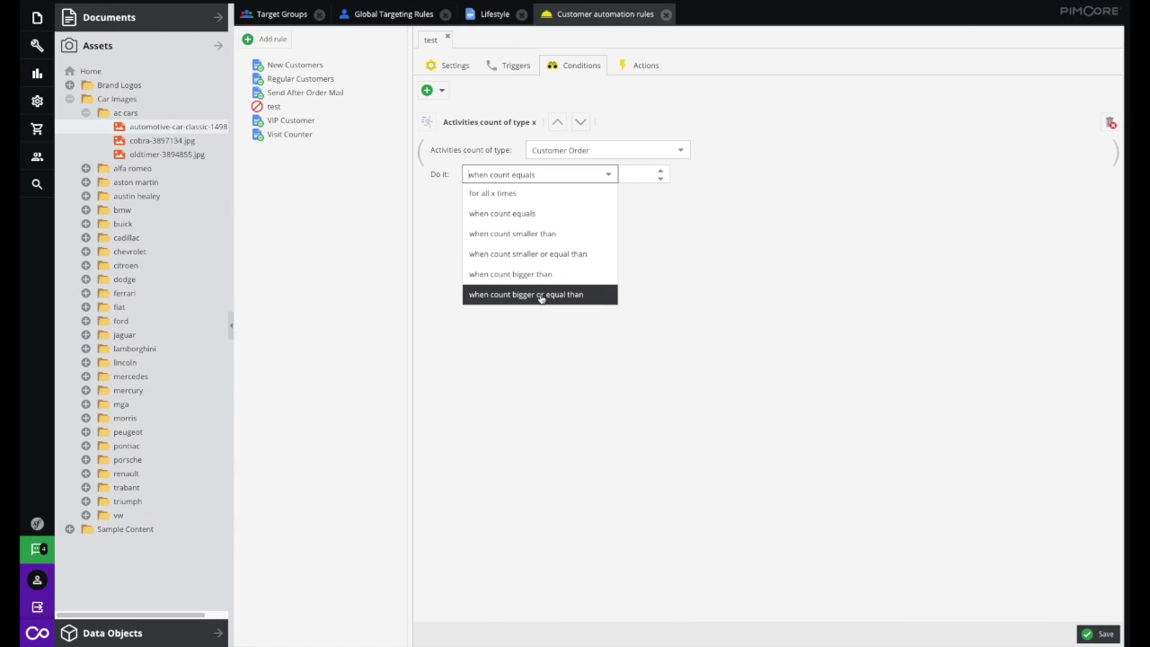
left_click(547, 294)
left_click(636, 175)
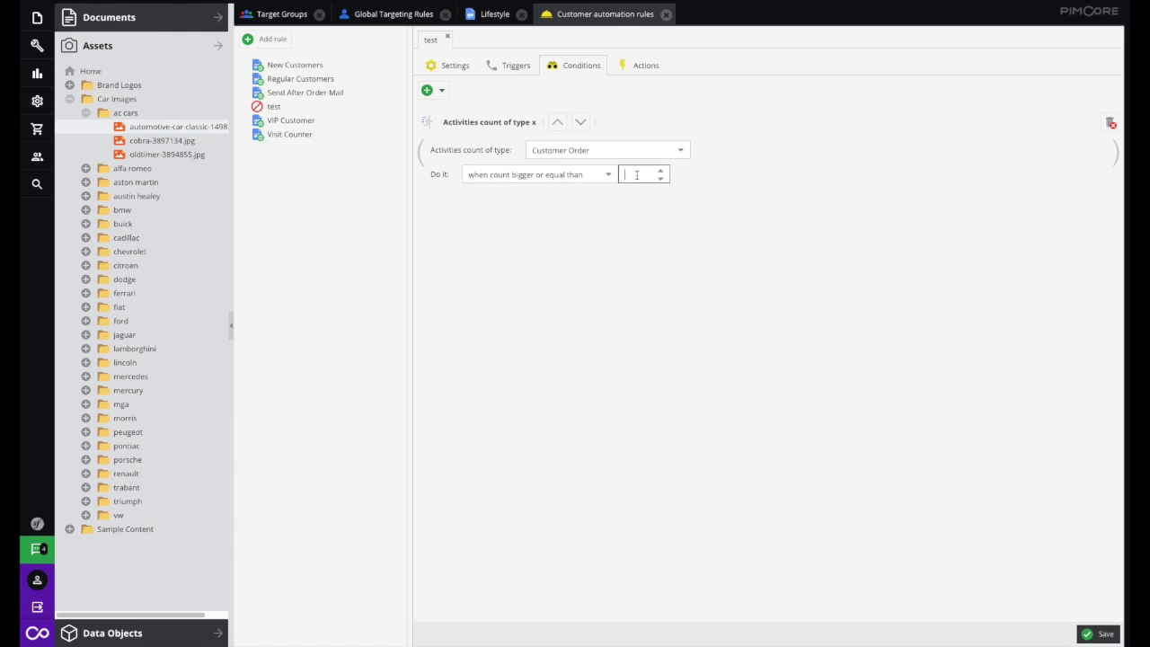
type("5")
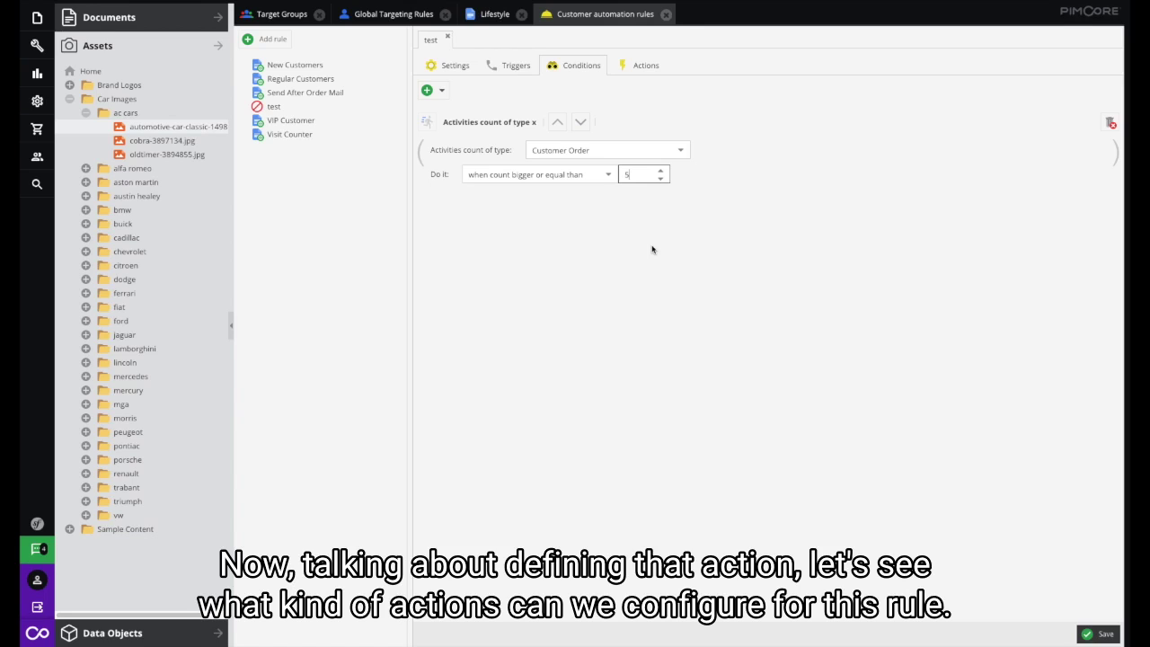
Add a Send Mail action to the test automation rule.
left_click(638, 70)
left_click(442, 90)
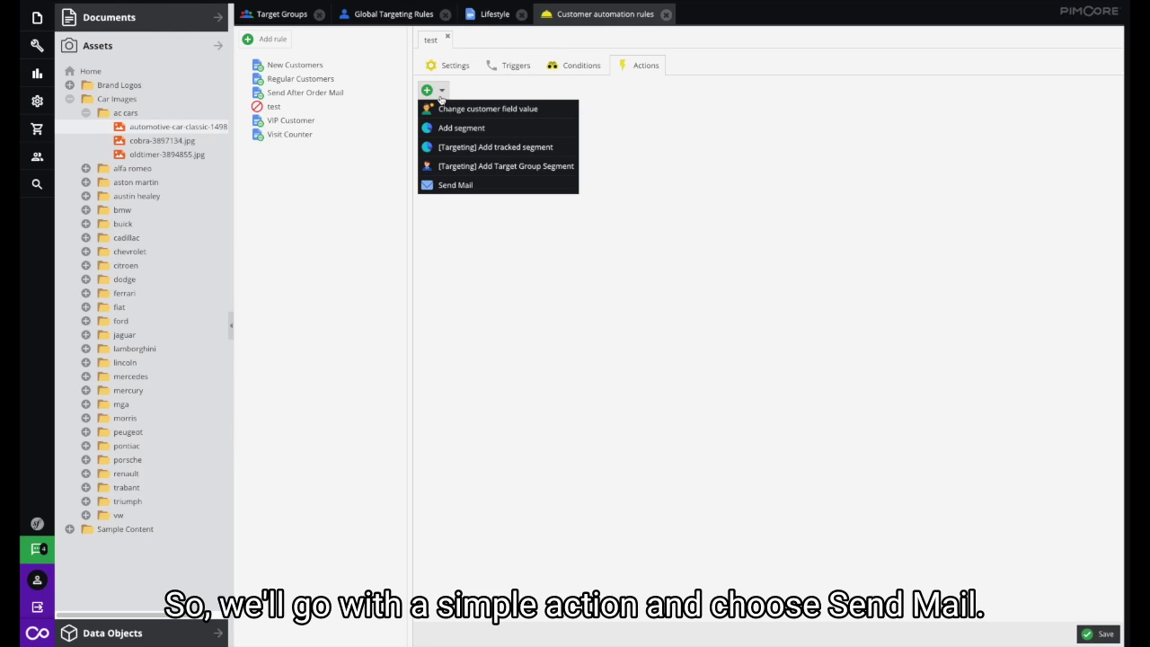
left_click(477, 185)
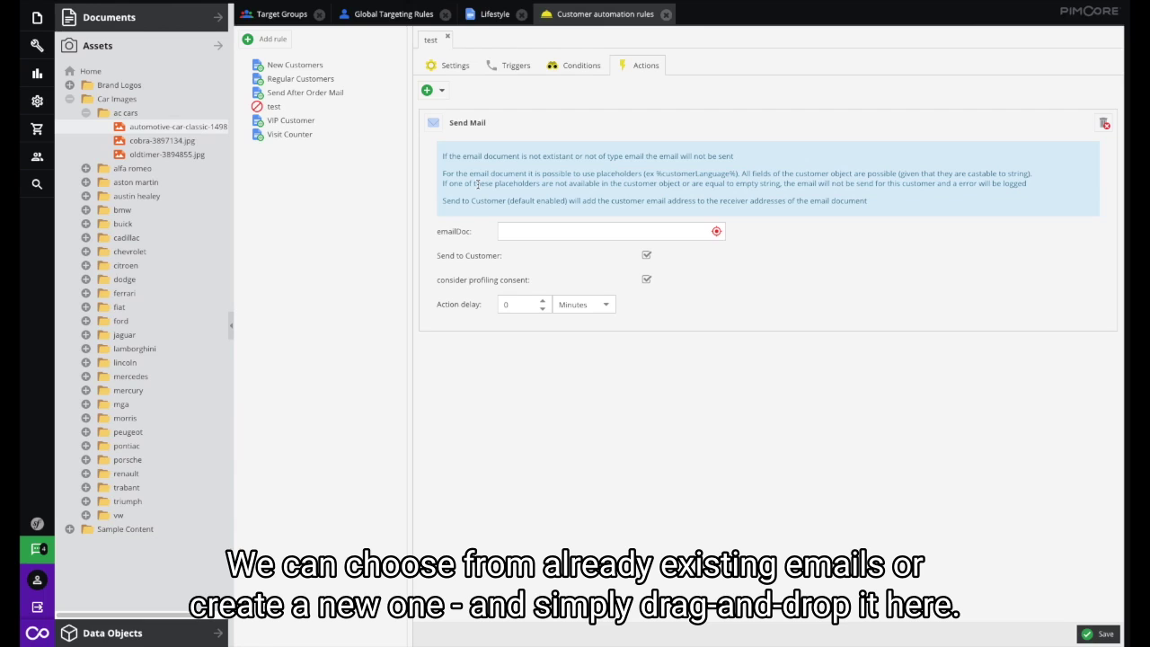
Assign the after-order-mail document from the en/mails folder as the Send Mail action's emailDoc and save the rule.
left_click(103, 17)
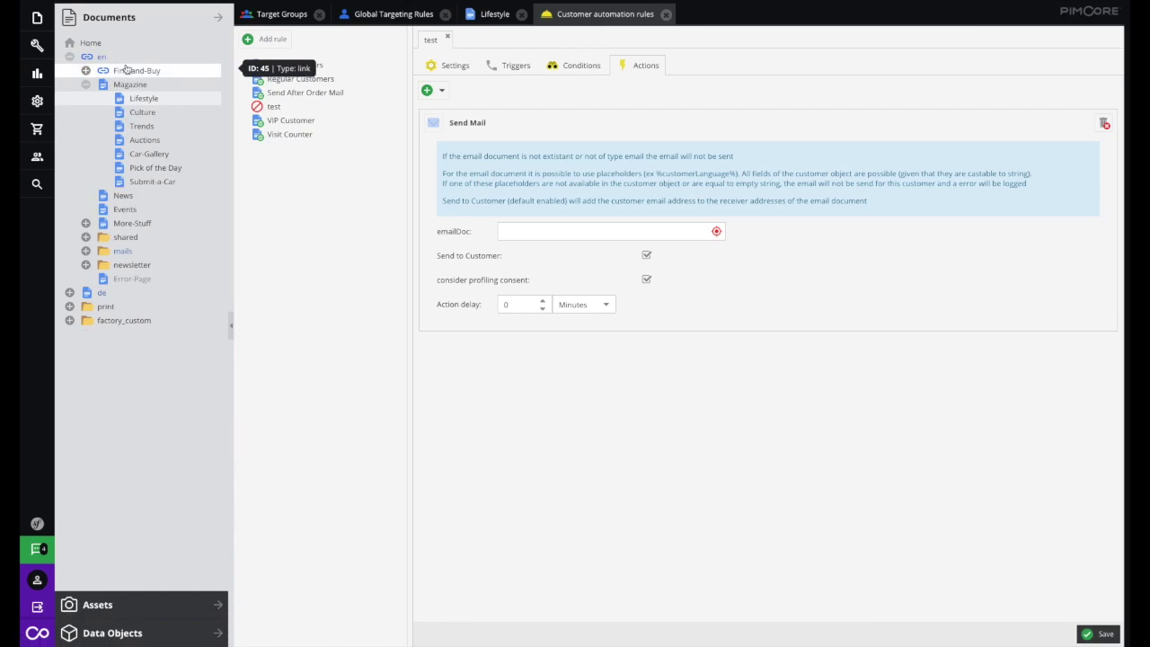
left_click(85, 84)
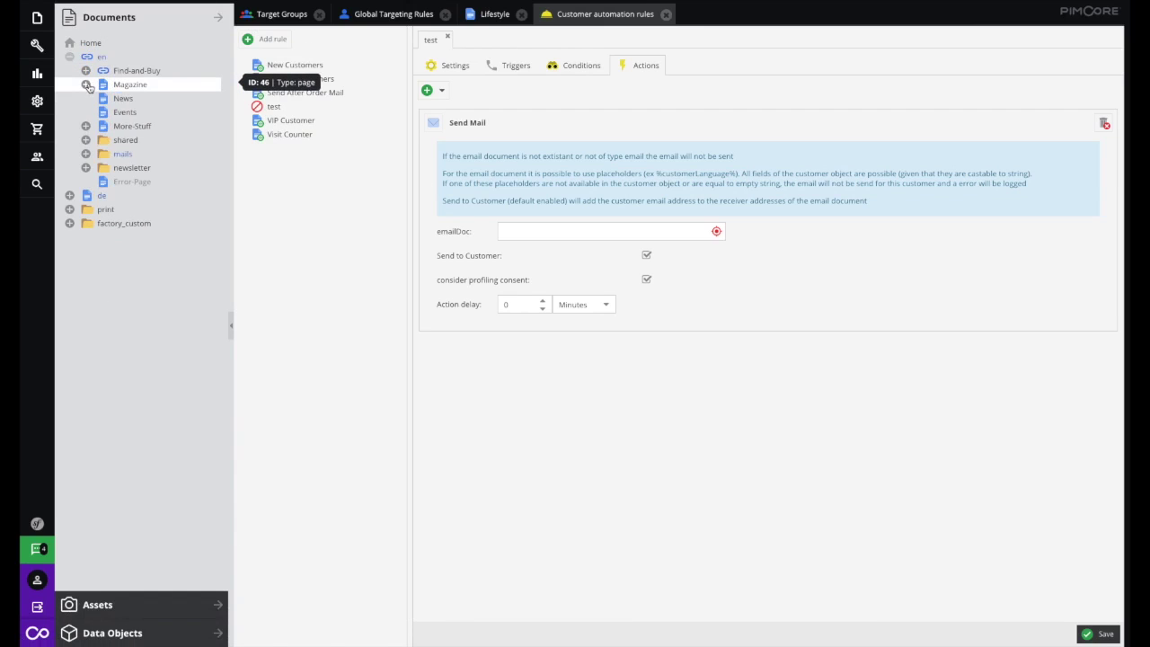
left_click(87, 155)
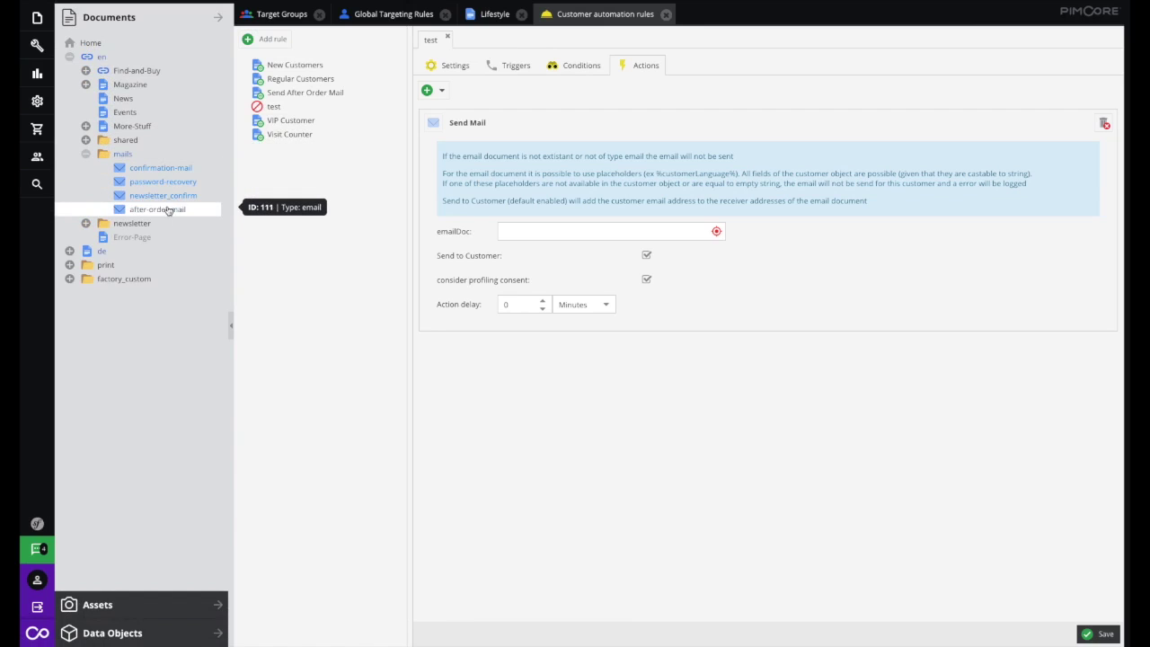
left_click_drag(166, 213, 520, 235)
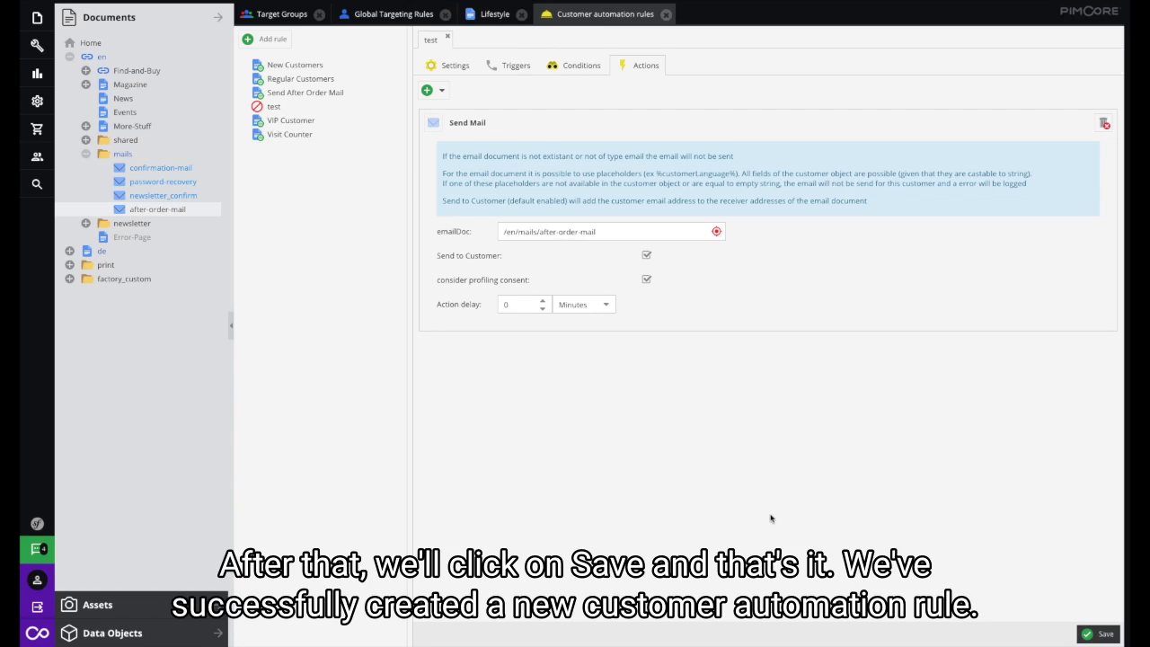
left_click(1098, 632)
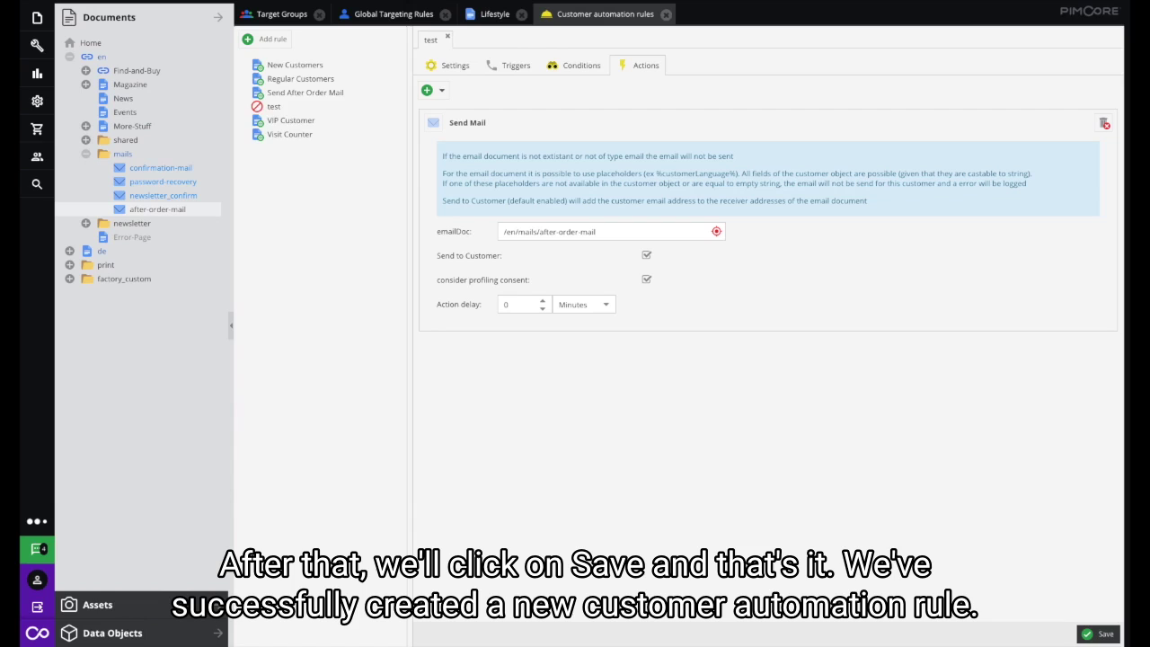